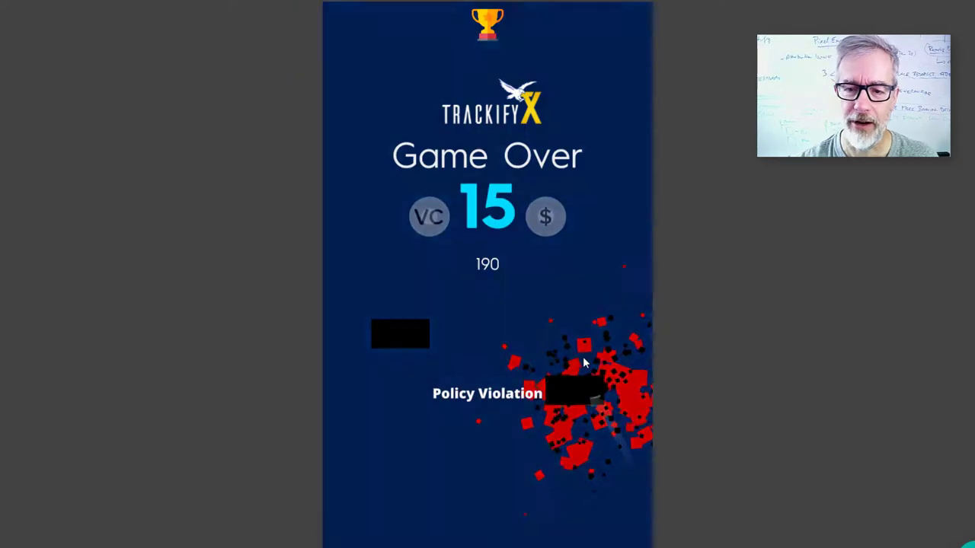
click(582, 364)
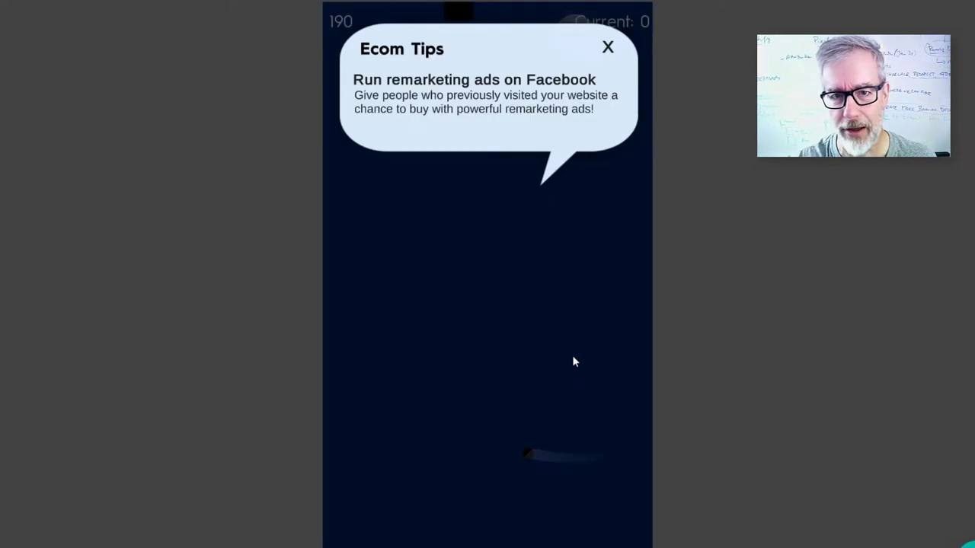
click(611, 51)
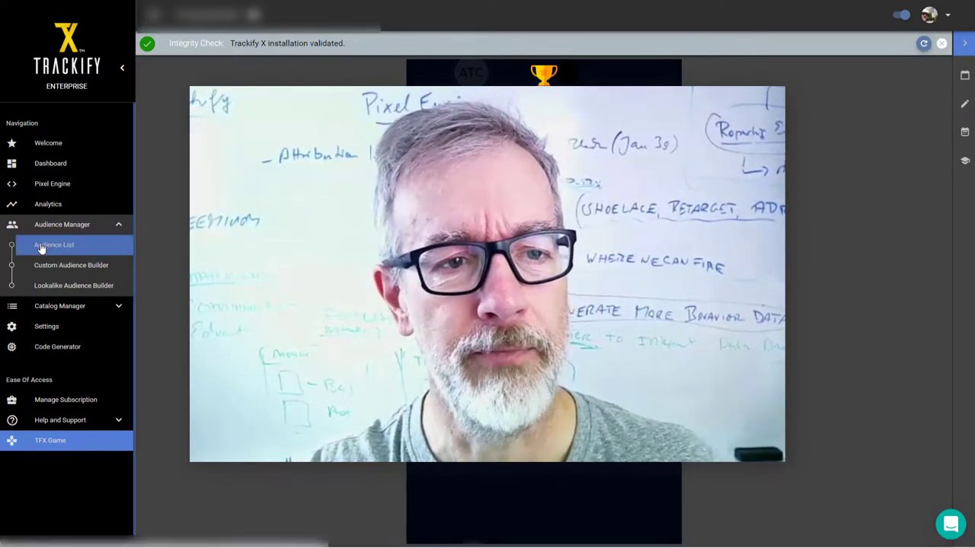
Open the Audience List and search it for "beer"
click(46, 248)
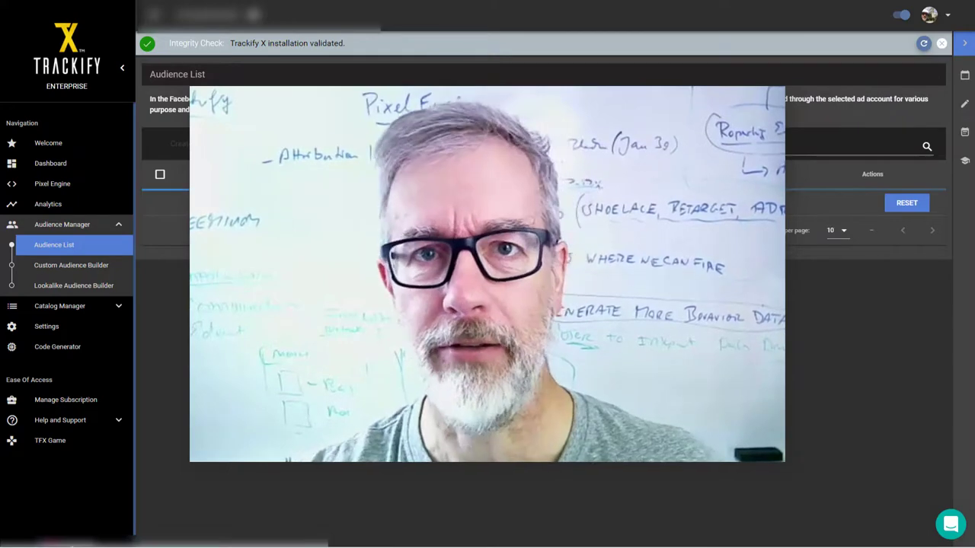
click(750, 146)
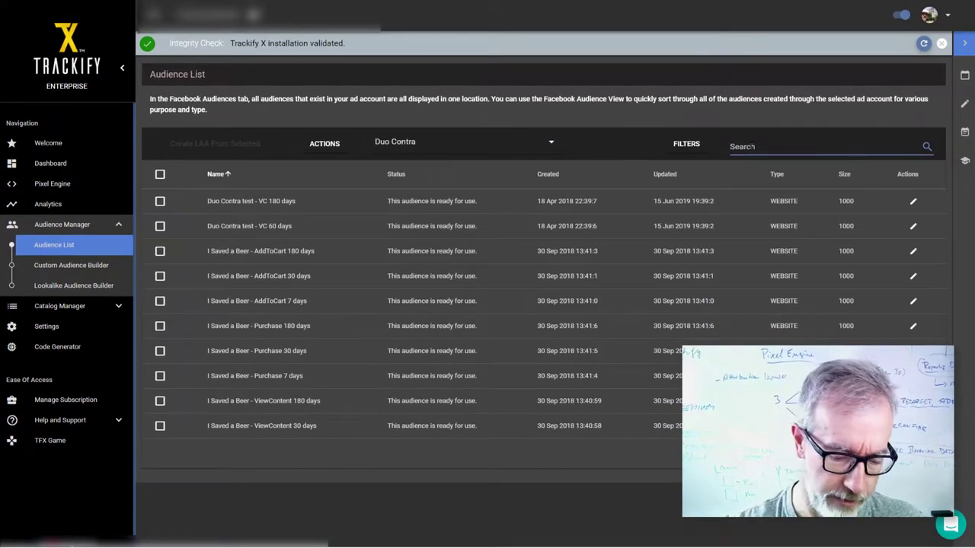
click(750, 146)
text(beer)
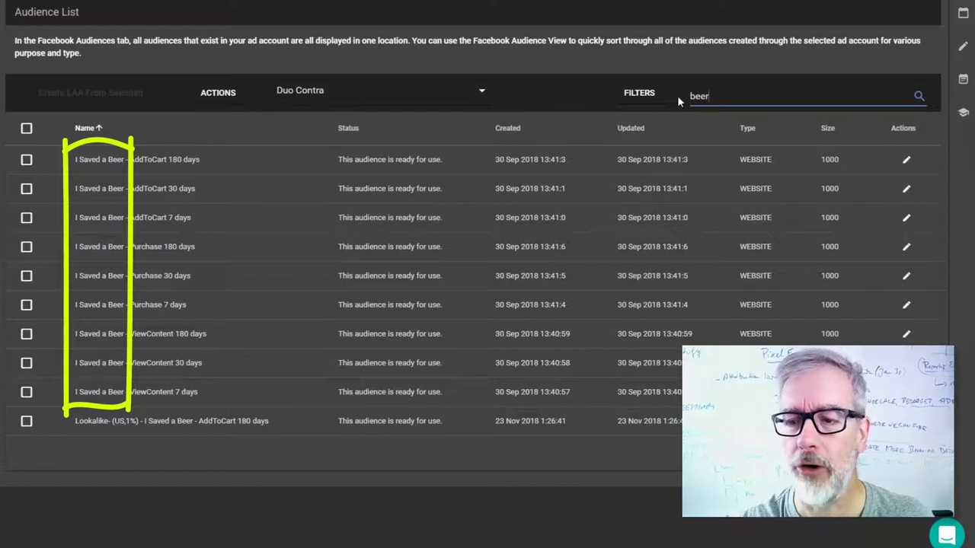
Filter the found audiences to custom audiences (CA) and highlight the parts of the first audience's name
click(638, 97)
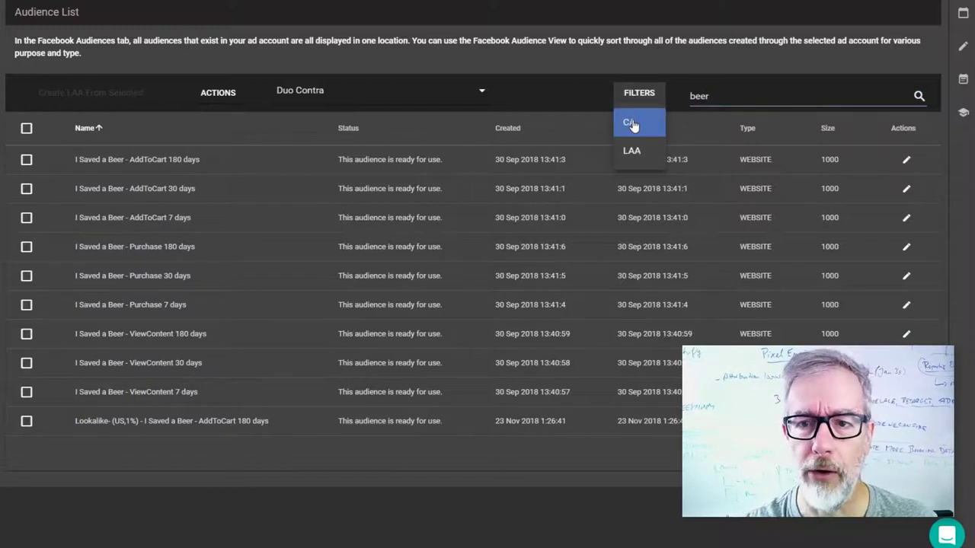
click(631, 124)
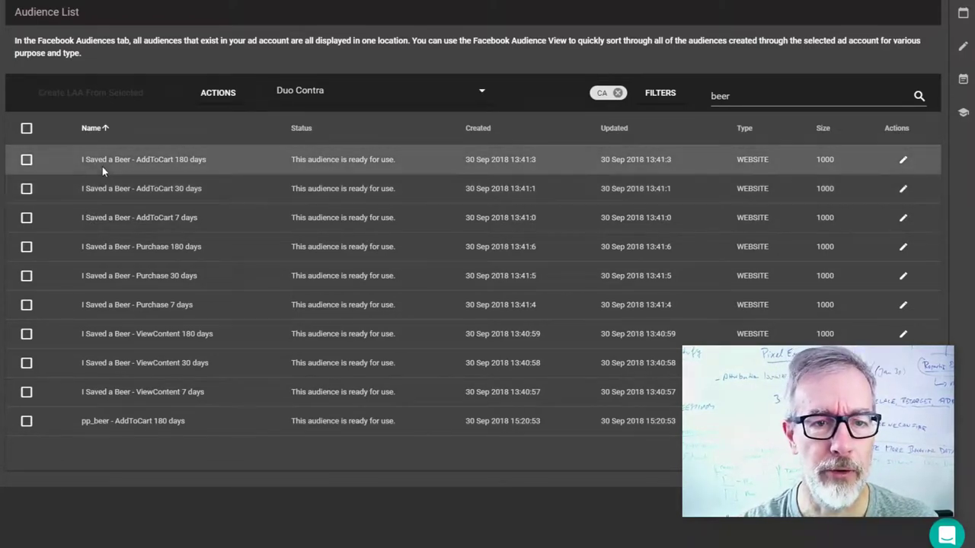
drag(79, 159, 128, 160)
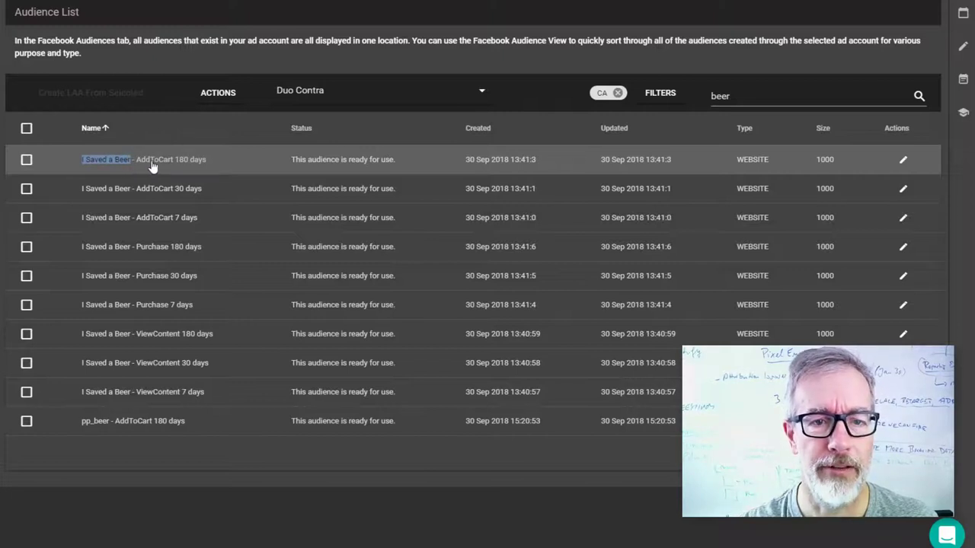
double_click(209, 160)
drag(208, 160, 130, 160)
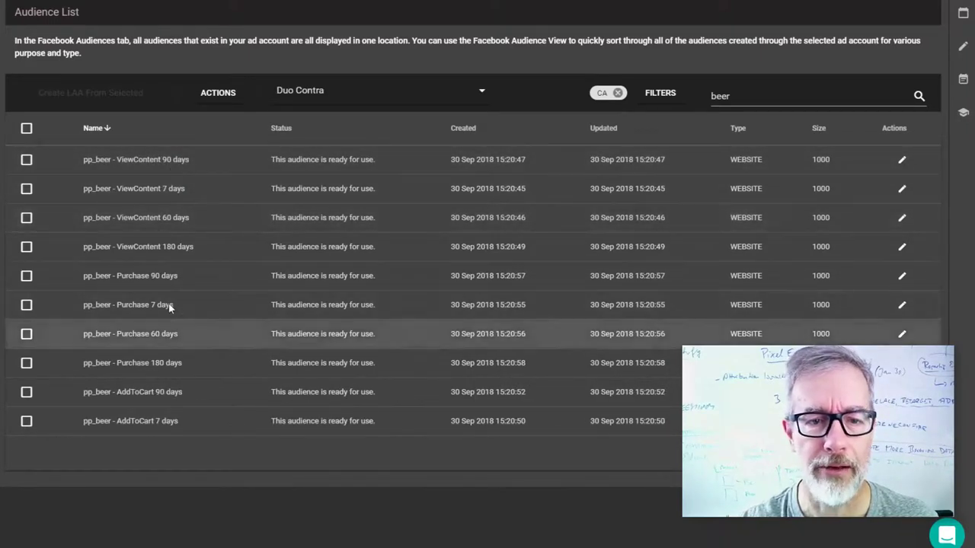
Switch the name sorting between ascending and descending to compare the audience sets, leaving it ascending
click(92, 129)
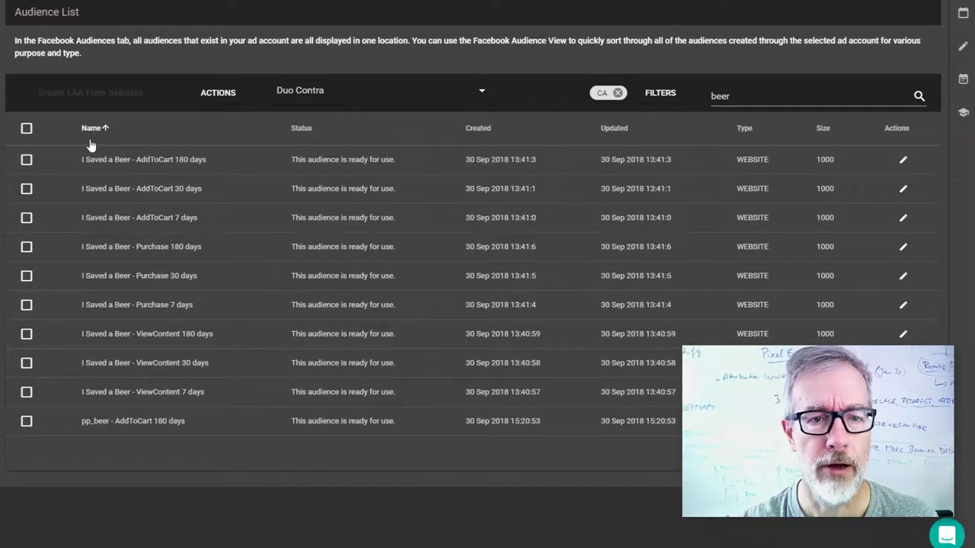
click(96, 129)
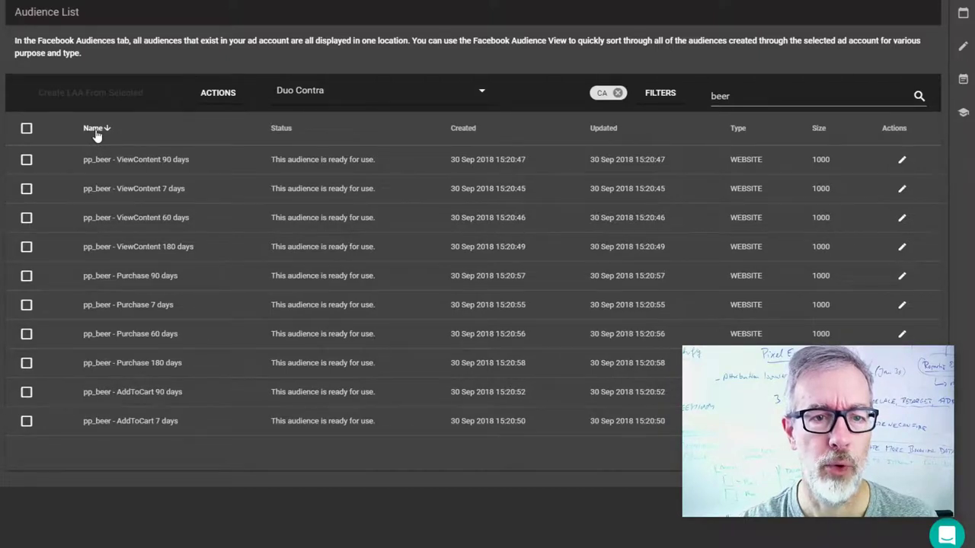
click(96, 131)
click(96, 131)
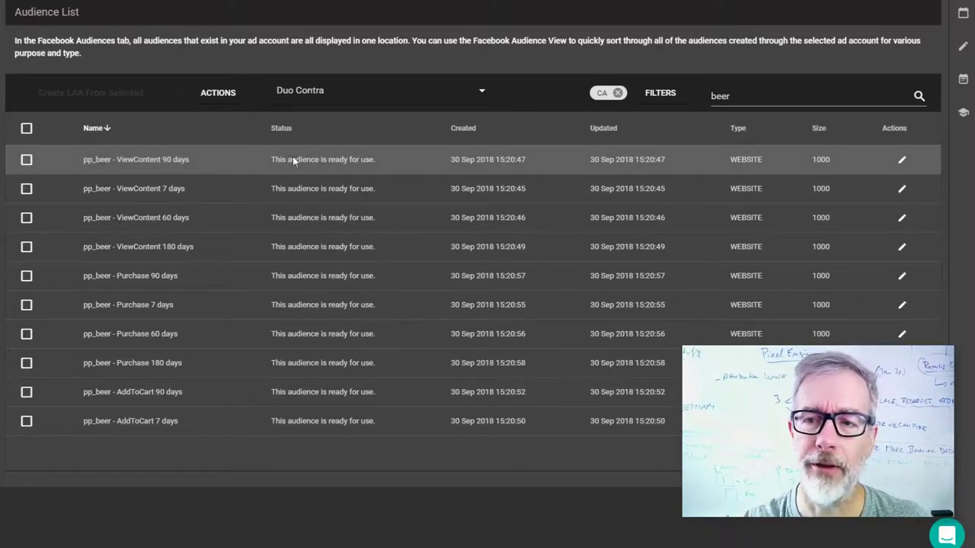
click(94, 129)
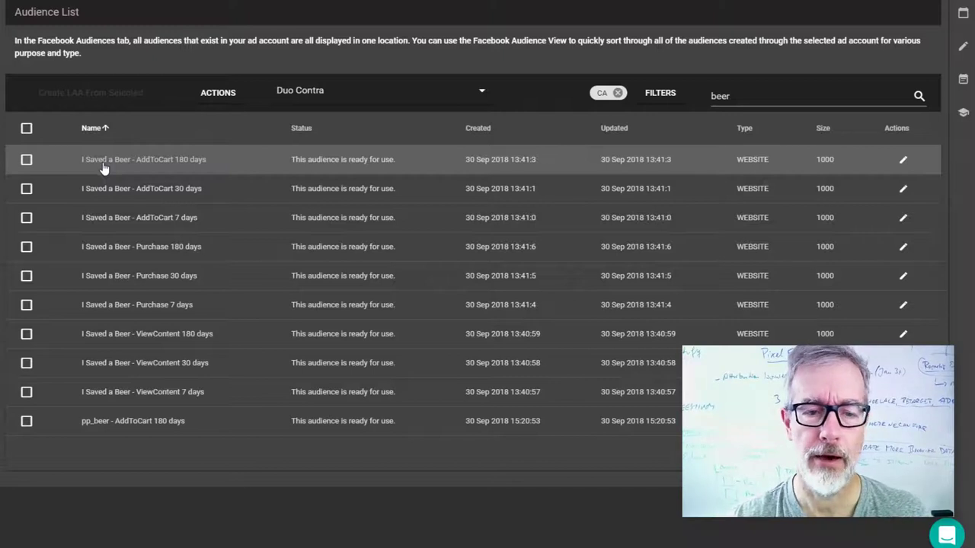
View only the lookalike audiences with the LAA filter and return to the CA filter
click(656, 94)
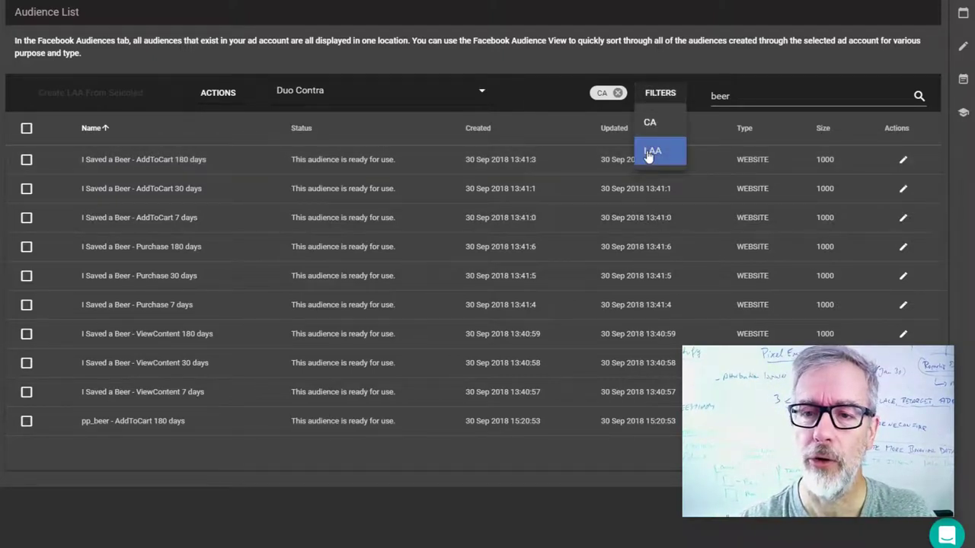
click(653, 150)
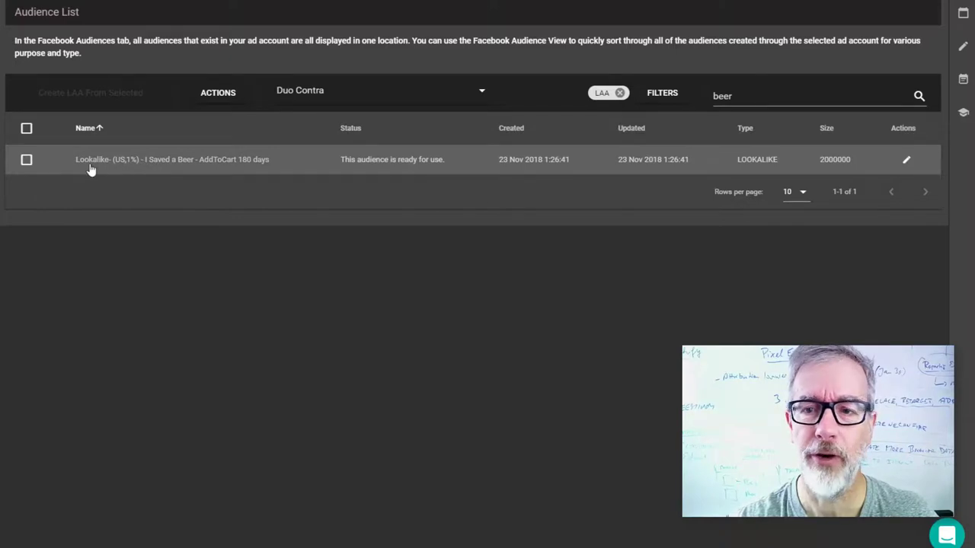
click(618, 93)
click(641, 94)
click(629, 123)
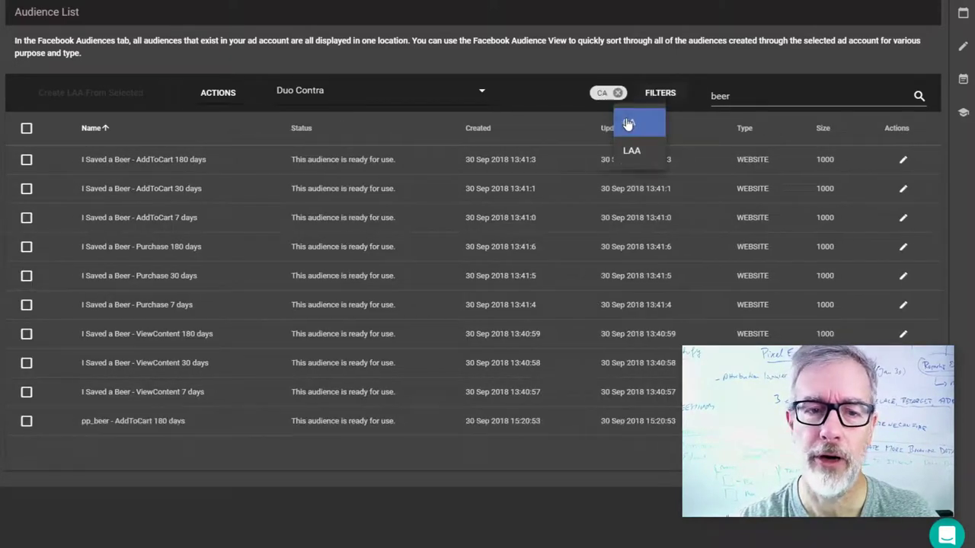
Narrow the search to "pp_beer" and, with 20 rows per page, select its Purchase, AddToCart and ViewContent 7 days audiences
click(709, 102)
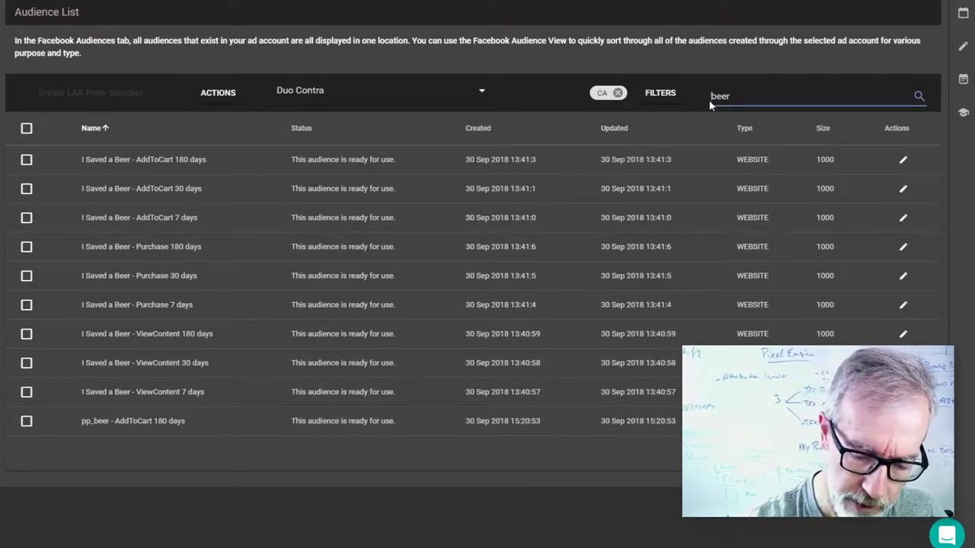
text(pp_)
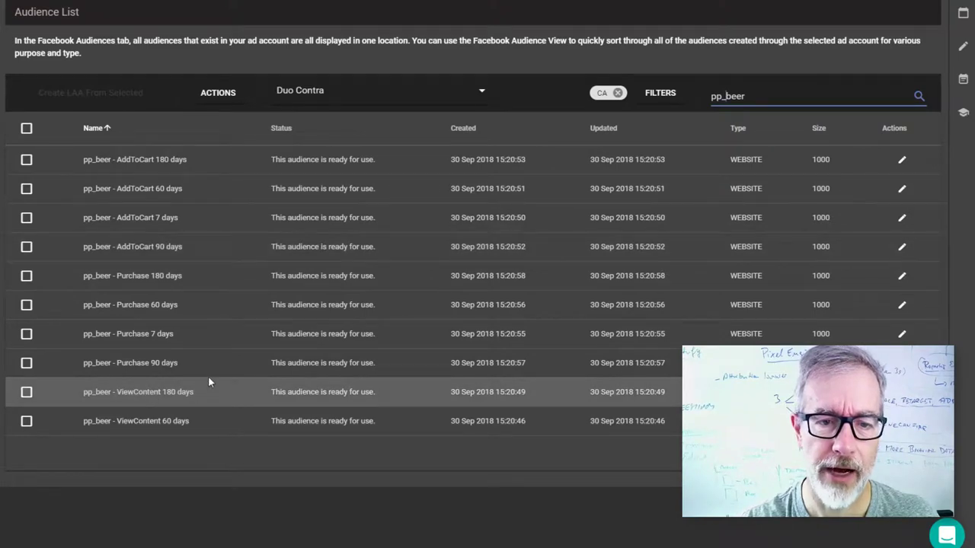
click(26, 334)
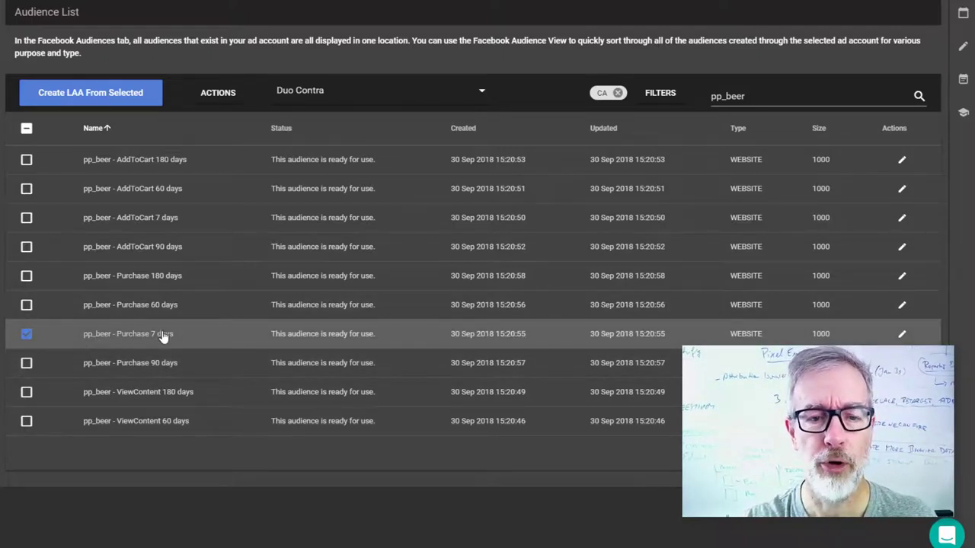
click(27, 218)
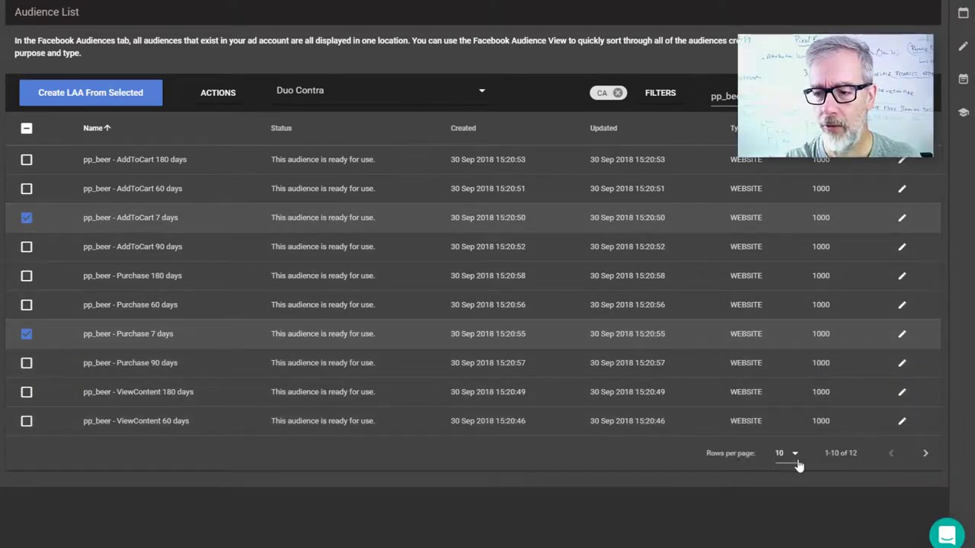
click(797, 461)
click(779, 479)
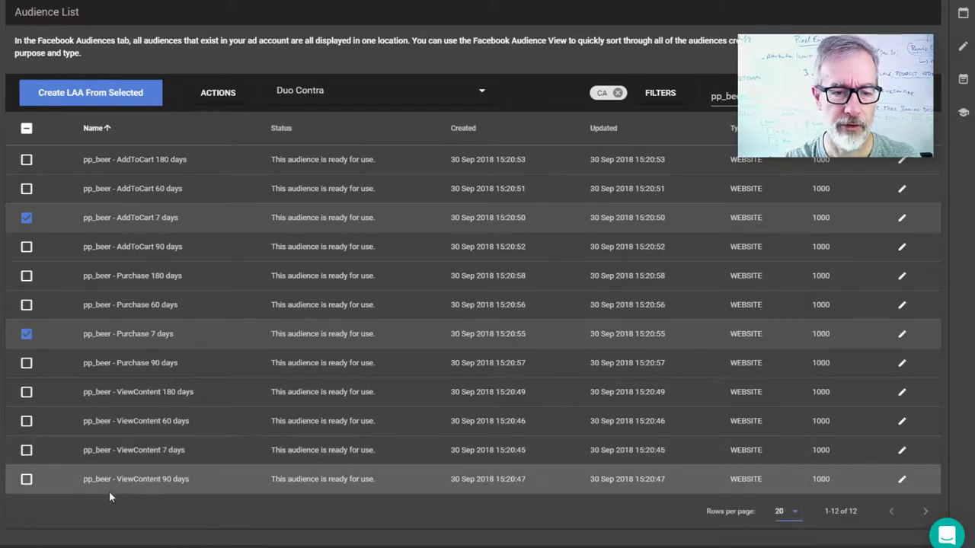
click(26, 450)
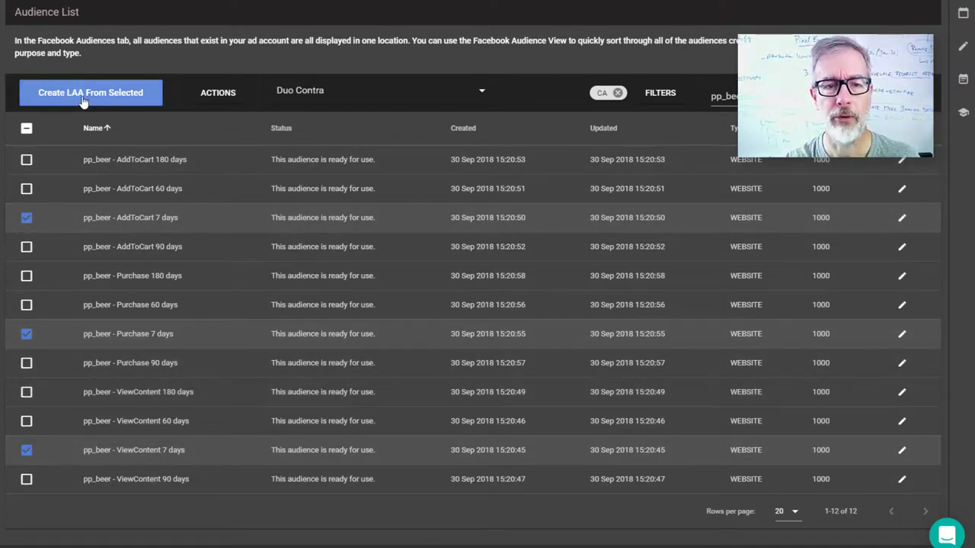
Start a lookalike audience build from the selected audiences and look through the available source audiences without changing the selection
click(84, 98)
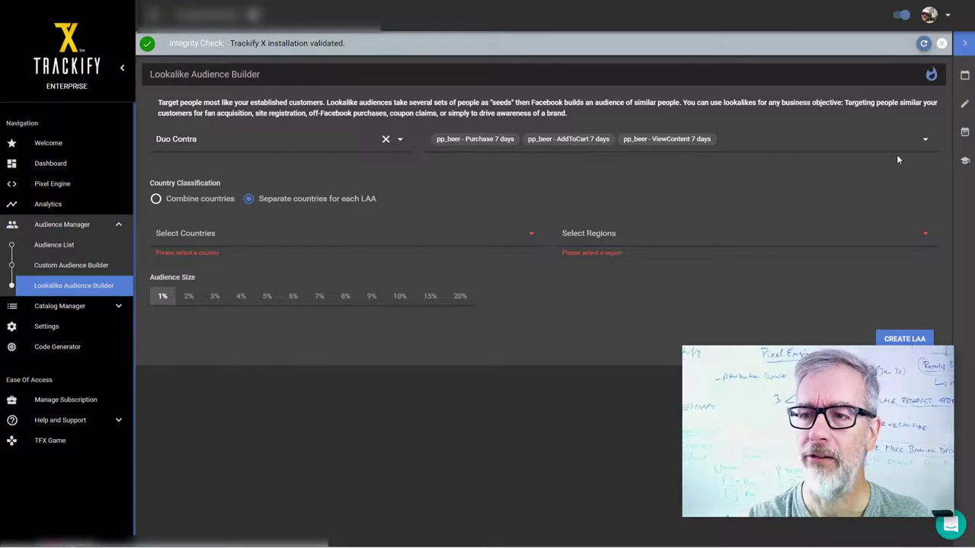
click(761, 141)
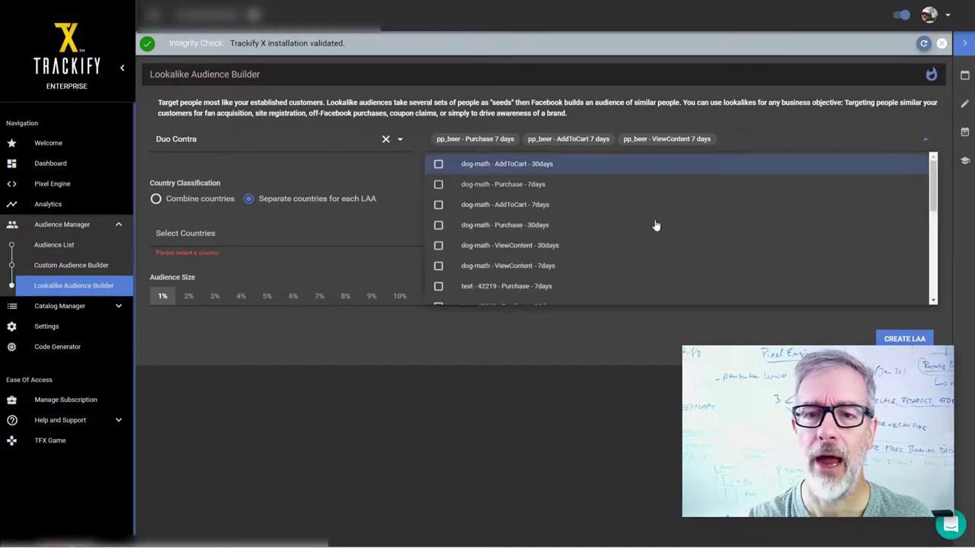
scroll(655, 229, down, 6)
scroll(539, 242, up, 5)
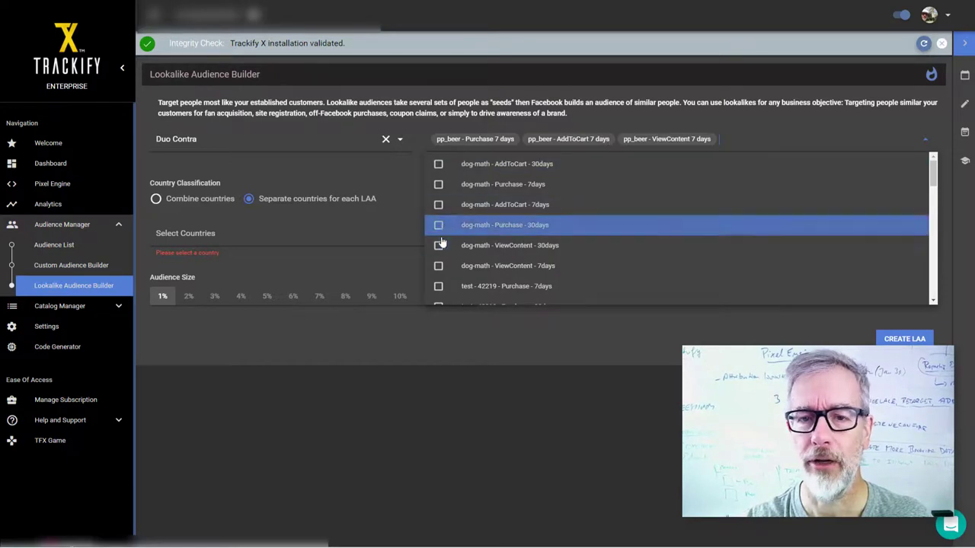
click(397, 183)
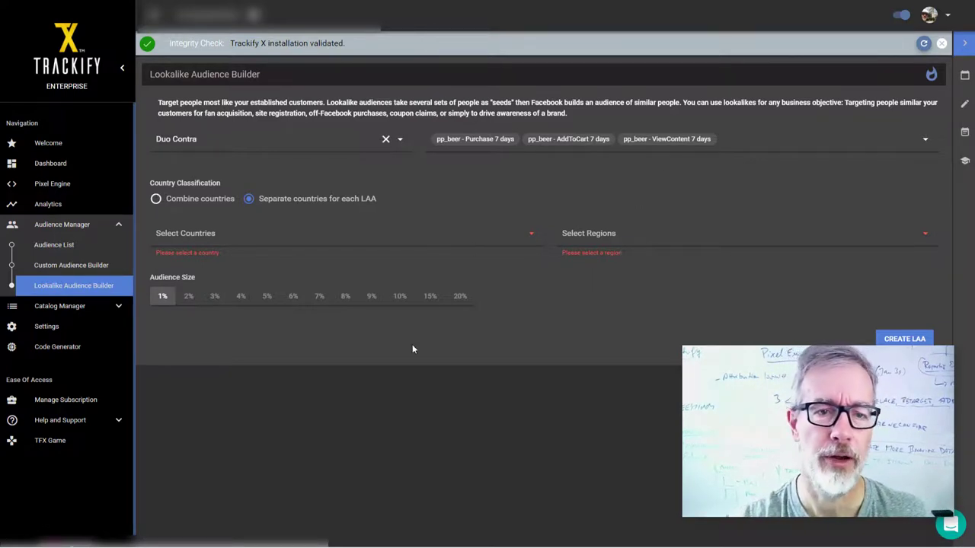
Choose United States of America and Canada as the countries for the lookalike audiences
click(216, 235)
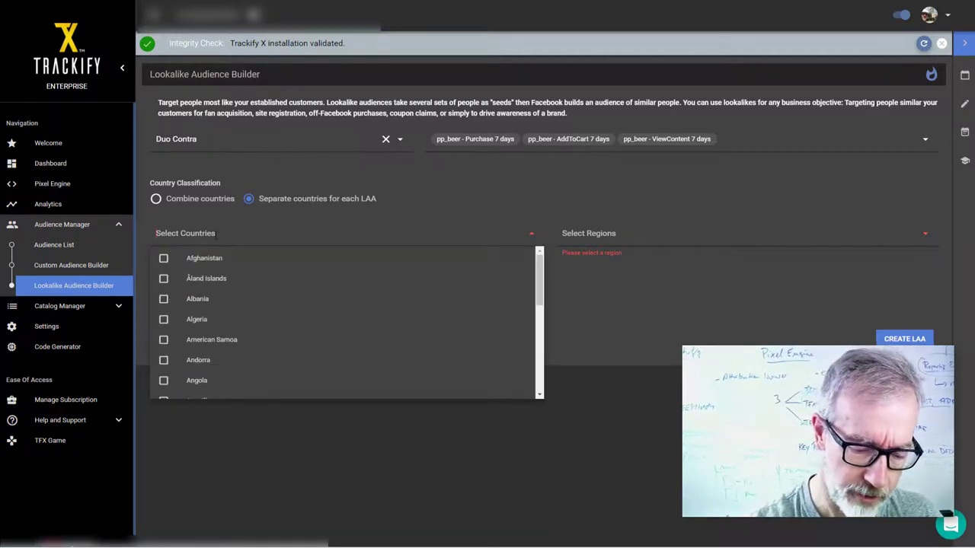
text(americ)
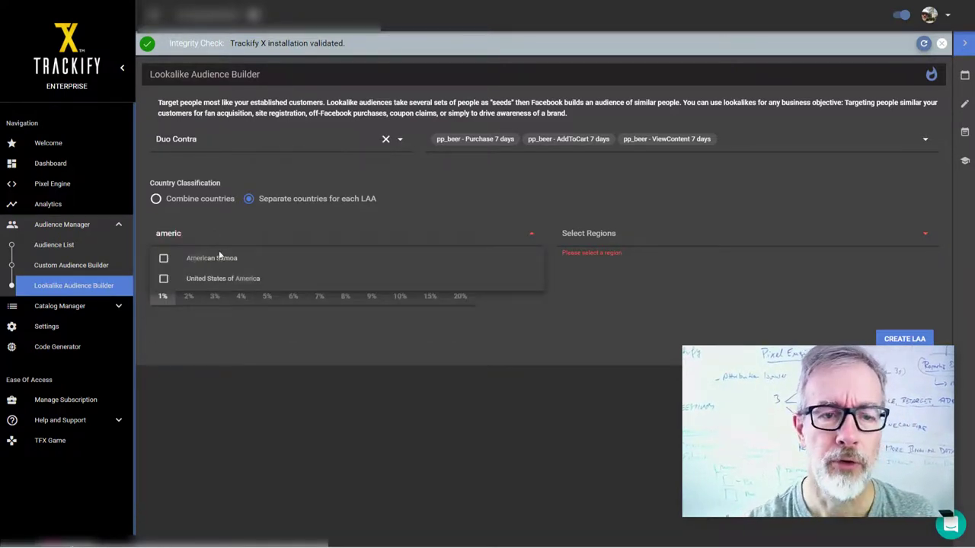
click(217, 278)
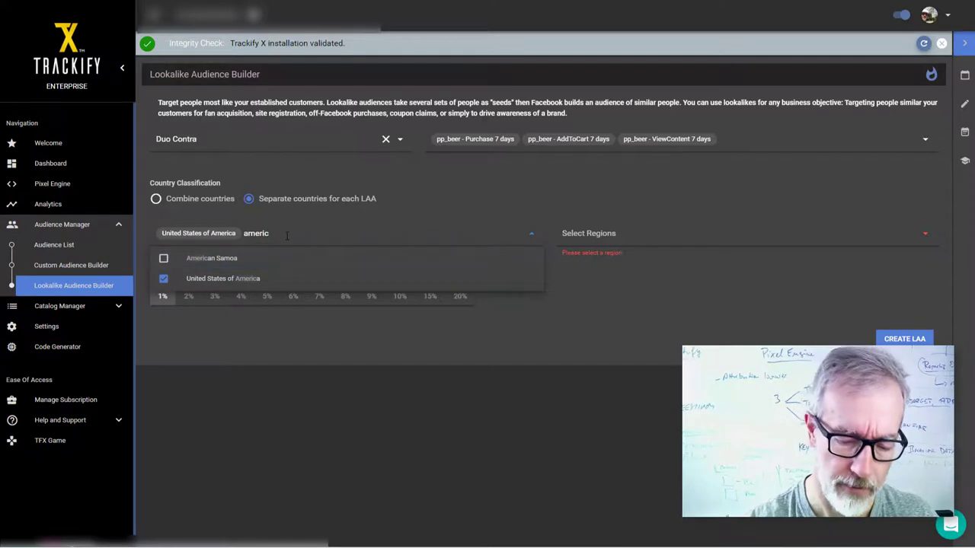
key(ctrl+a)
text(cana)
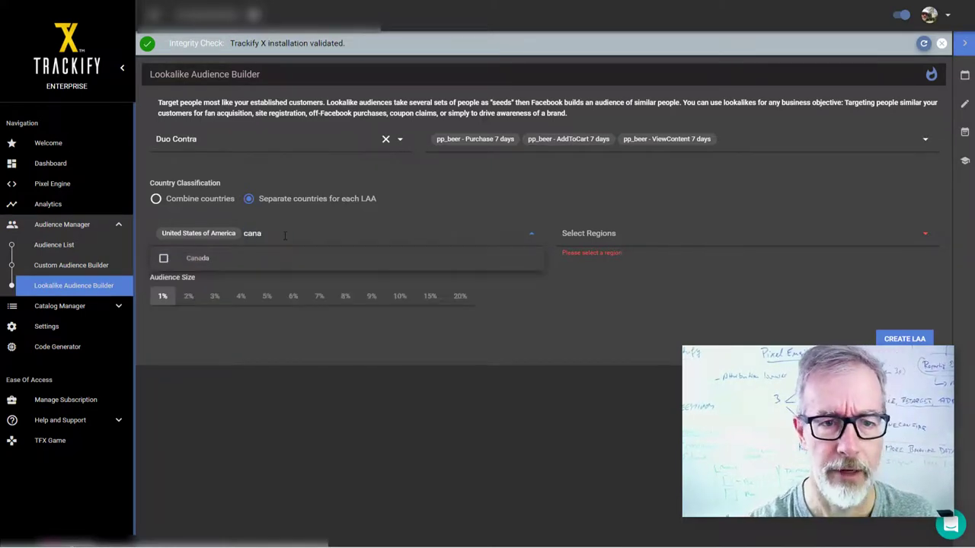
click(190, 258)
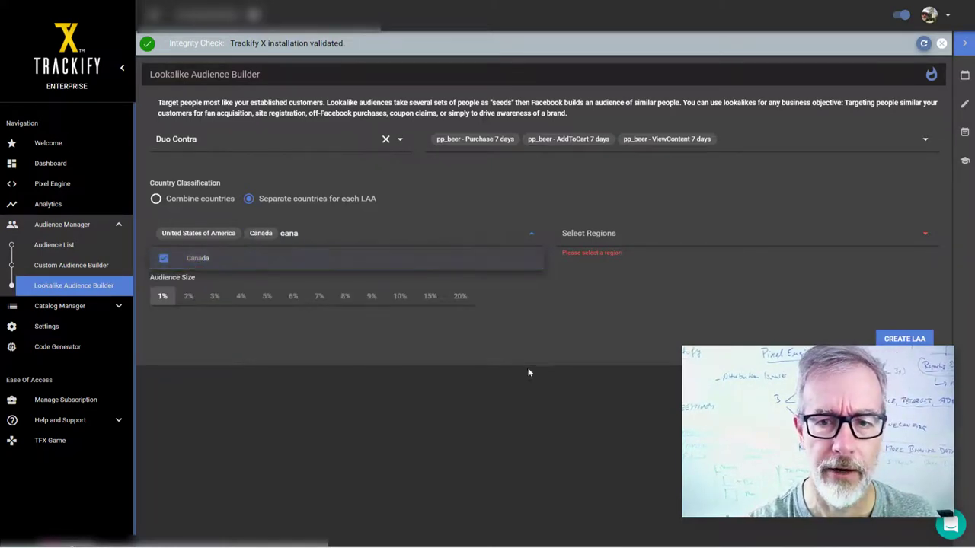
click(583, 330)
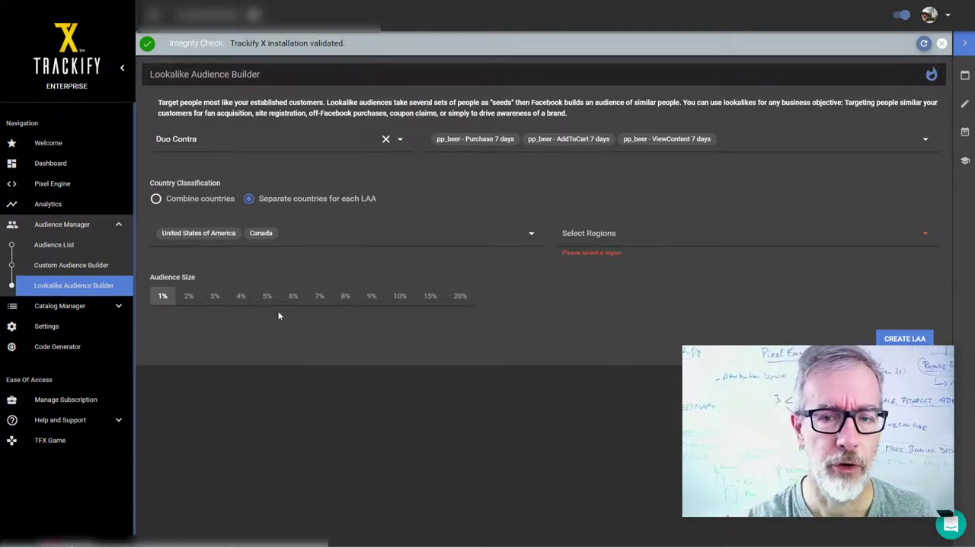
Add the 2% audience size alongside 1% and create the lookalike audiences
click(188, 297)
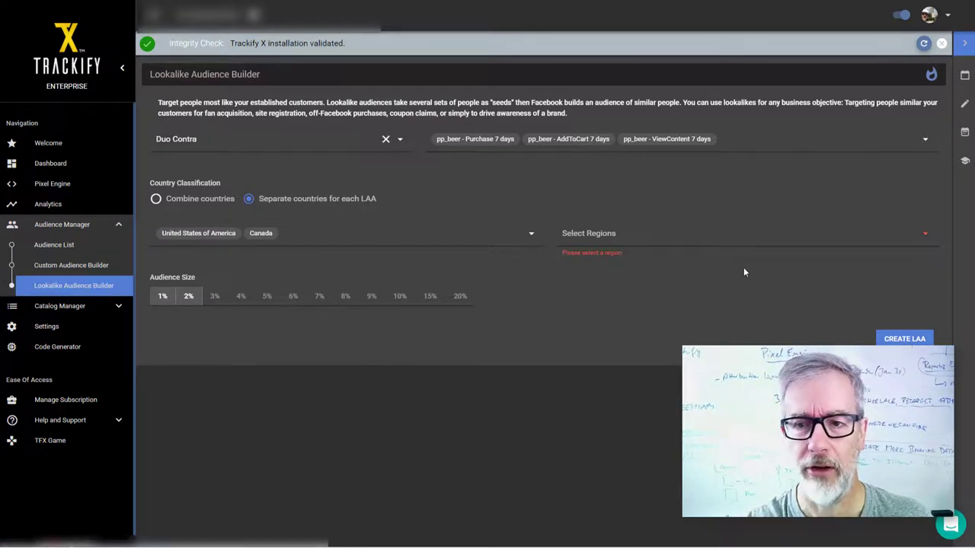
click(905, 339)
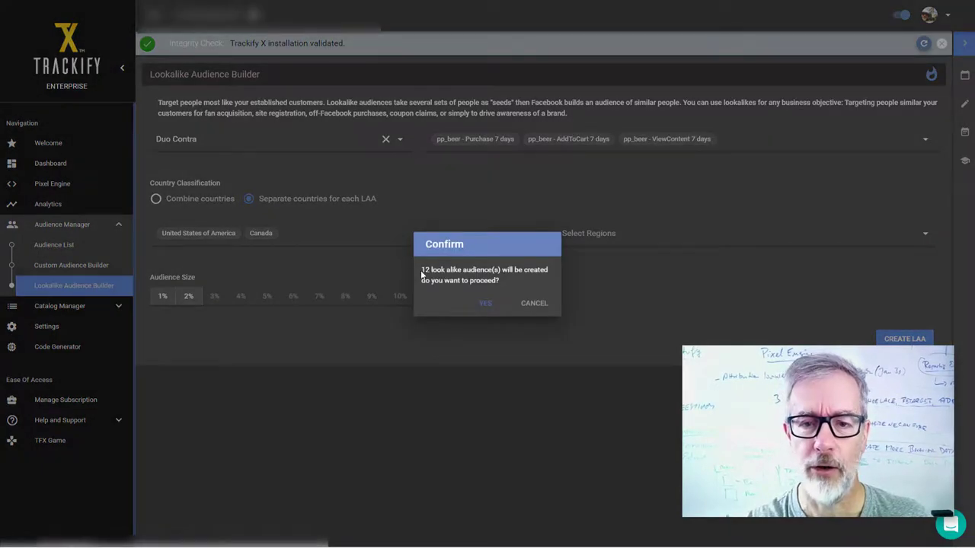
drag(422, 270, 454, 270)
click(454, 270)
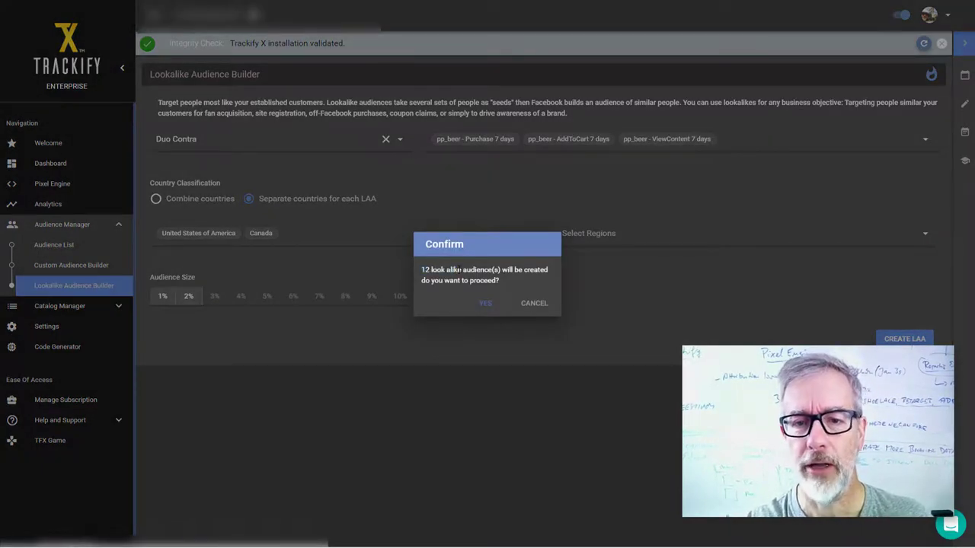
click(485, 304)
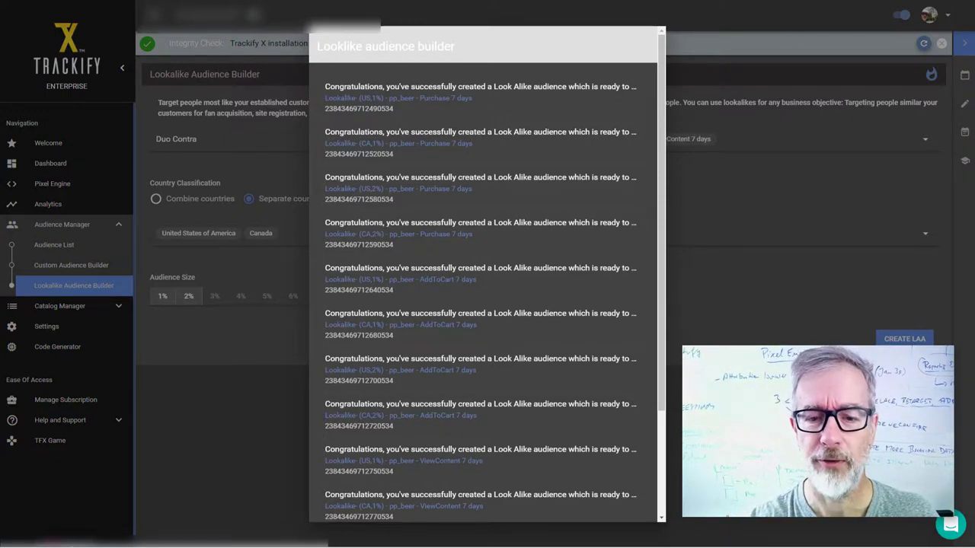
Look through the results list of created lookalike audiences from start to end and close it
scroll(494, 391, down, 3)
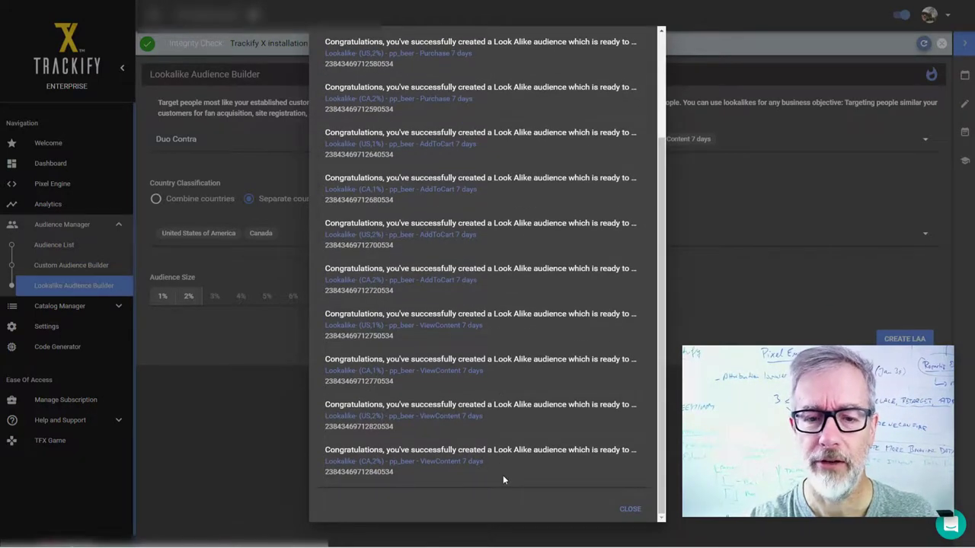
scroll(502, 479, up, 5)
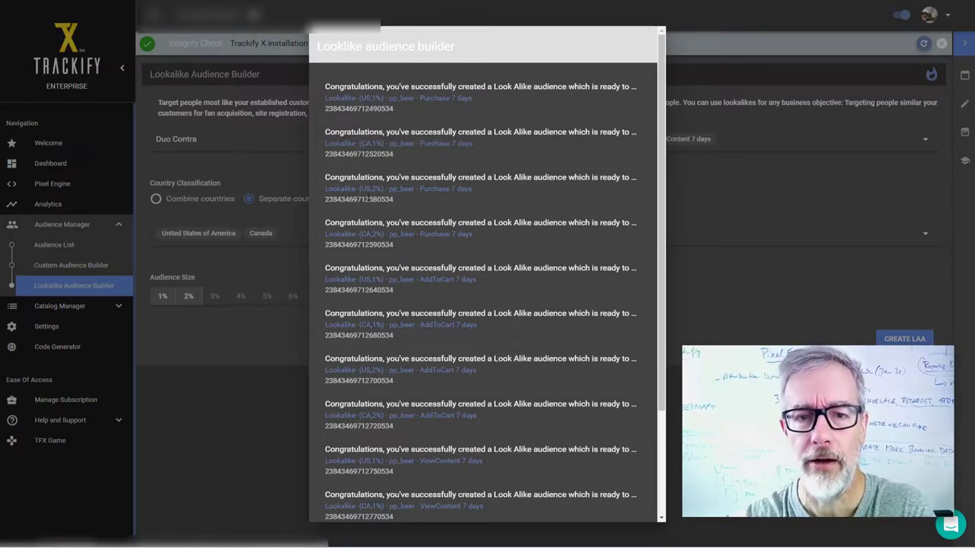
scroll(385, 446, down, 3)
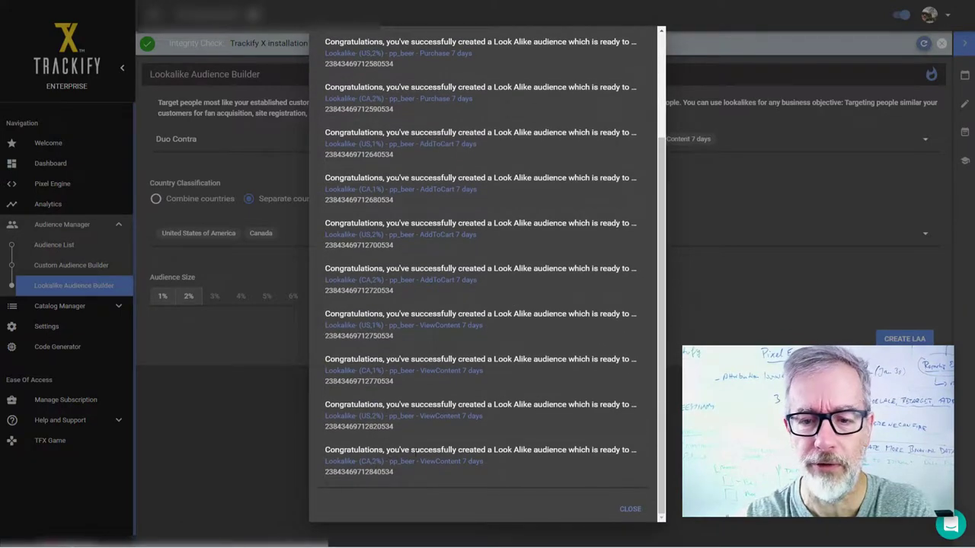
click(631, 509)
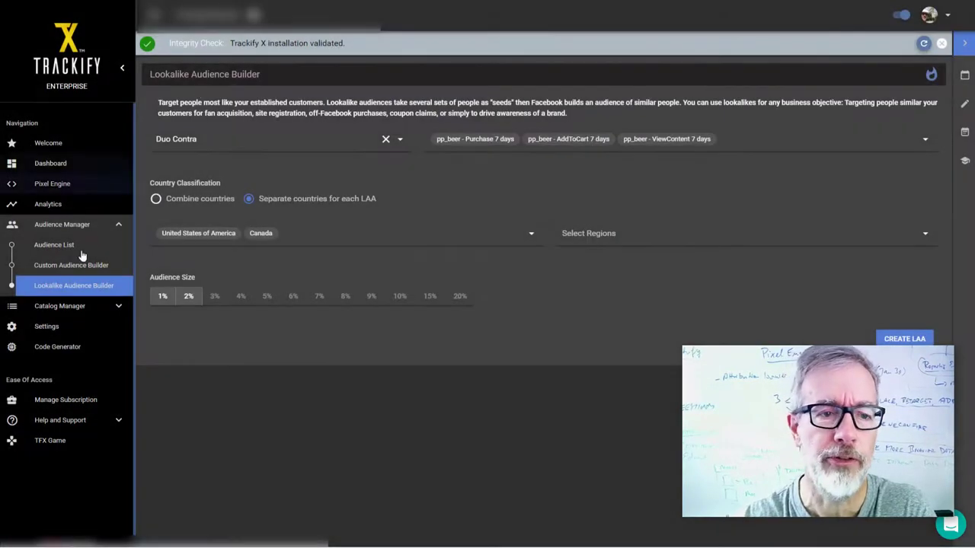
Show only the lookalike audiences in the audience list with the LAA filter and search for "pp_beer"
click(59, 245)
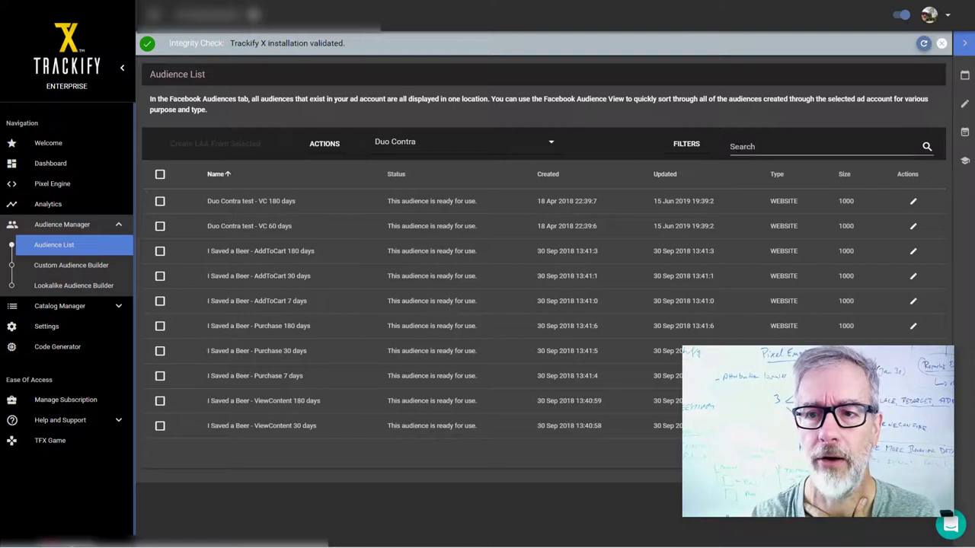
click(686, 144)
click(687, 194)
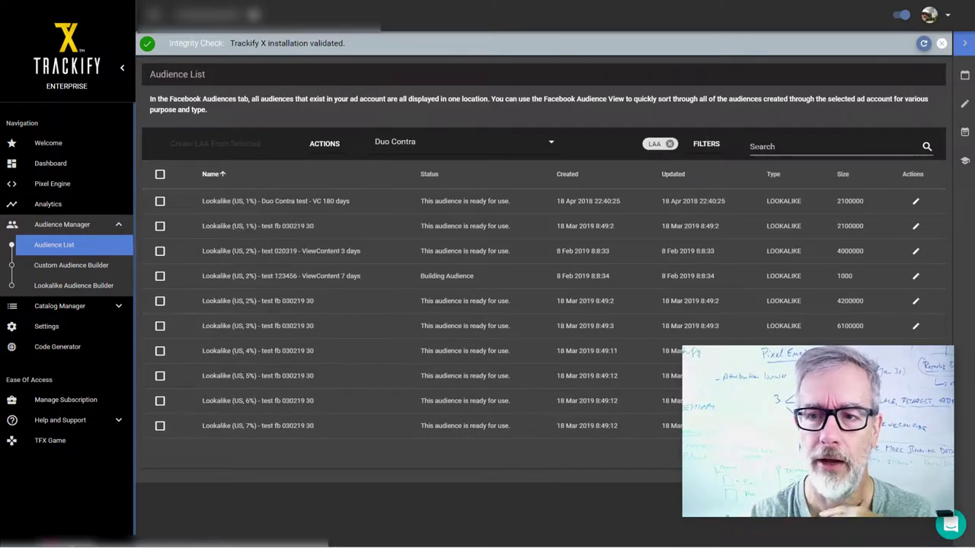
click(760, 147)
text(pp)
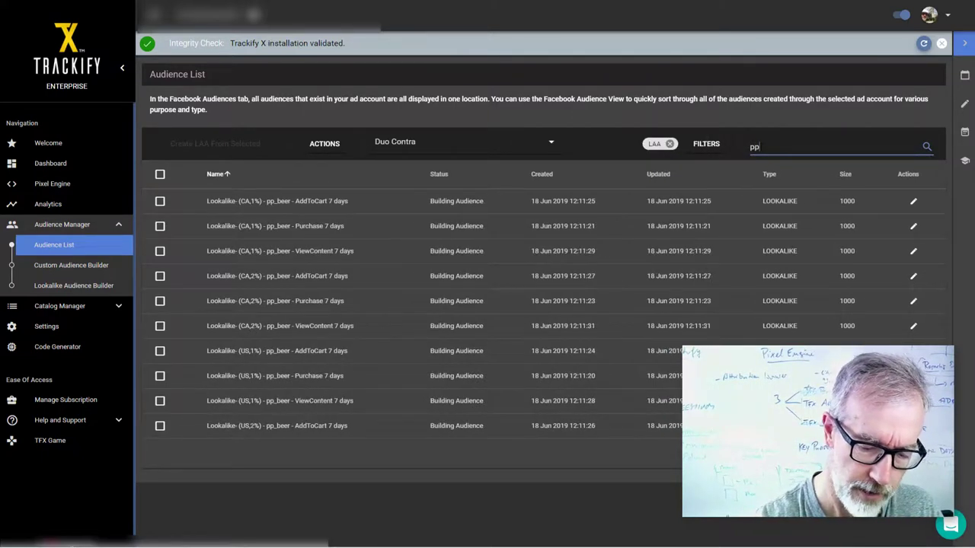
text(_beer)
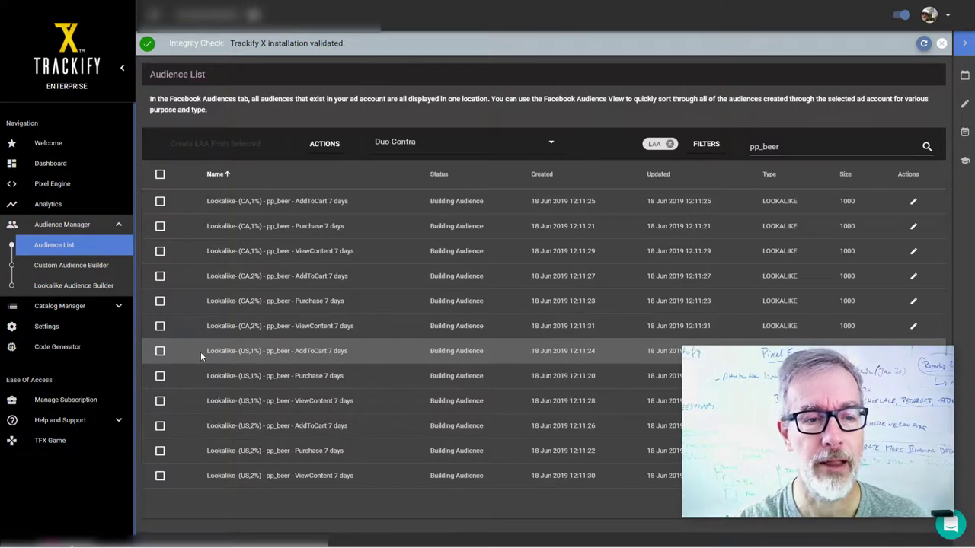
click(52, 272)
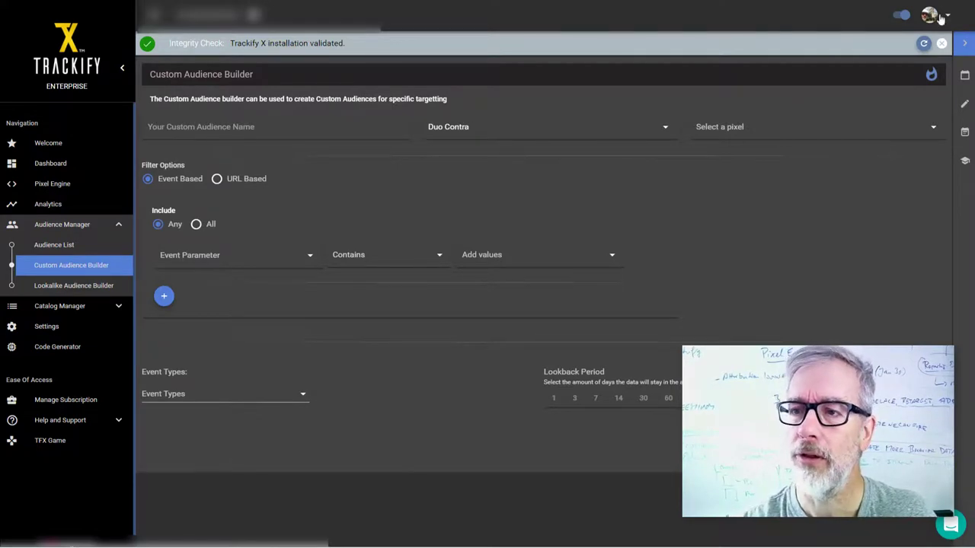
click(742, 126)
click(729, 155)
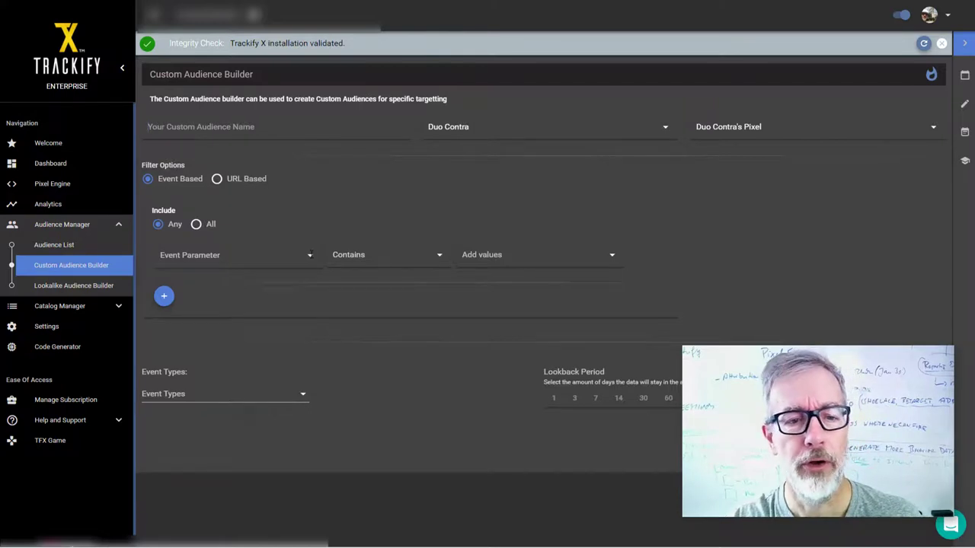
click(310, 255)
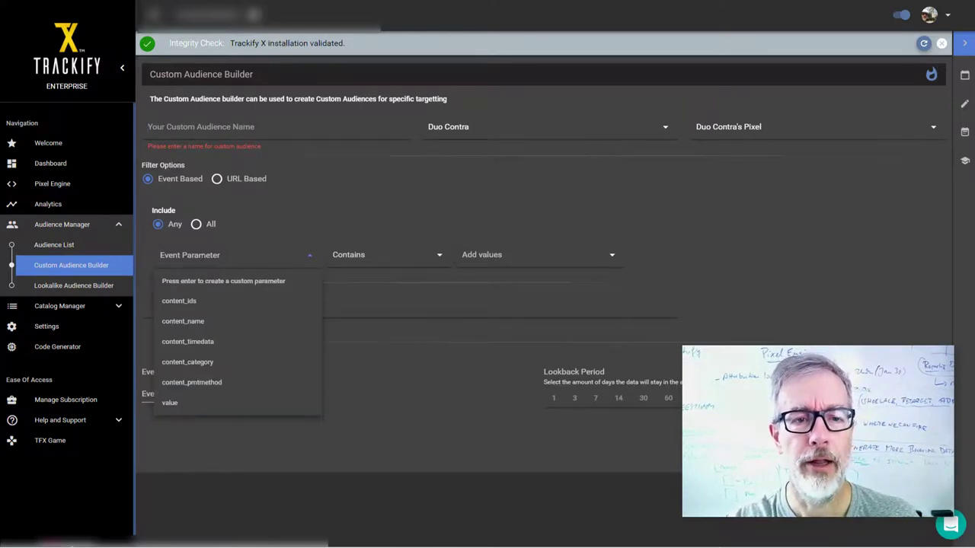
click(180, 322)
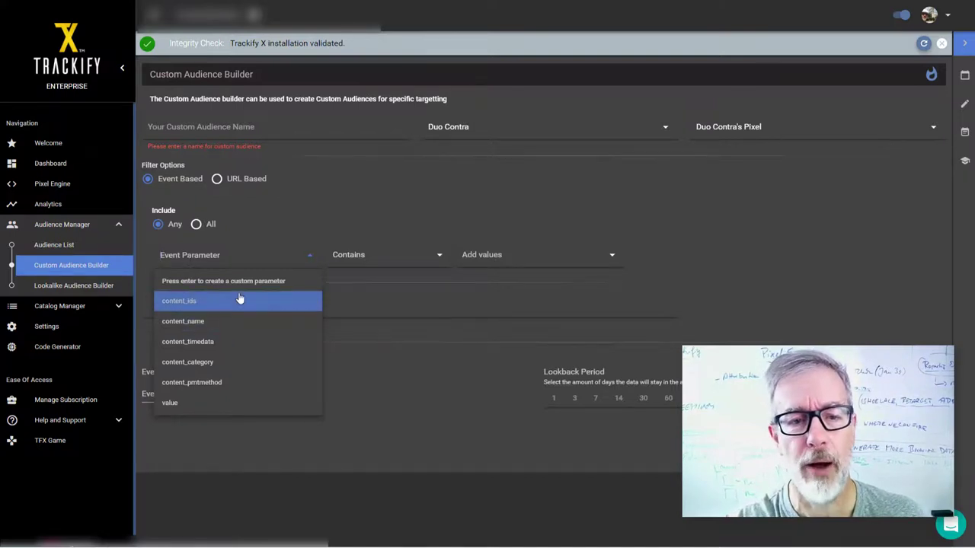
click(241, 301)
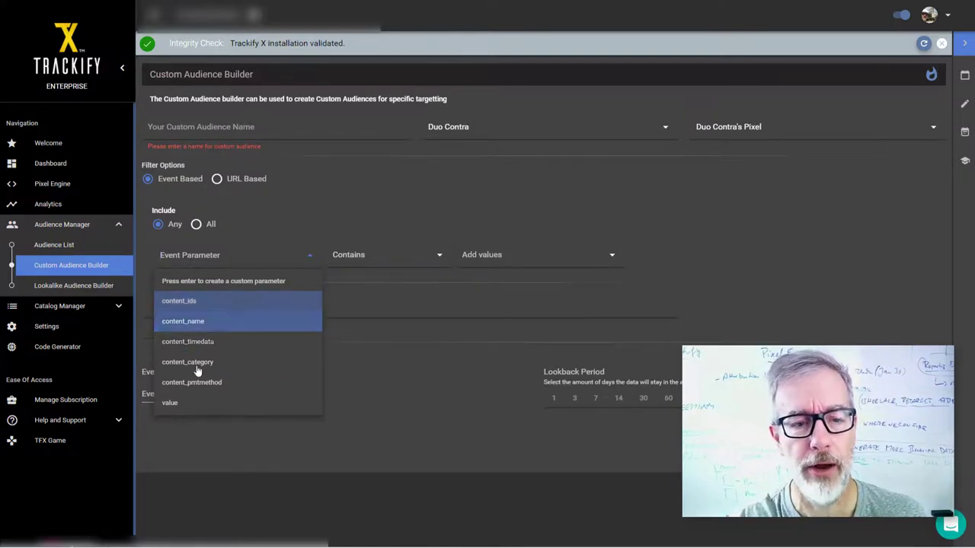
click(185, 303)
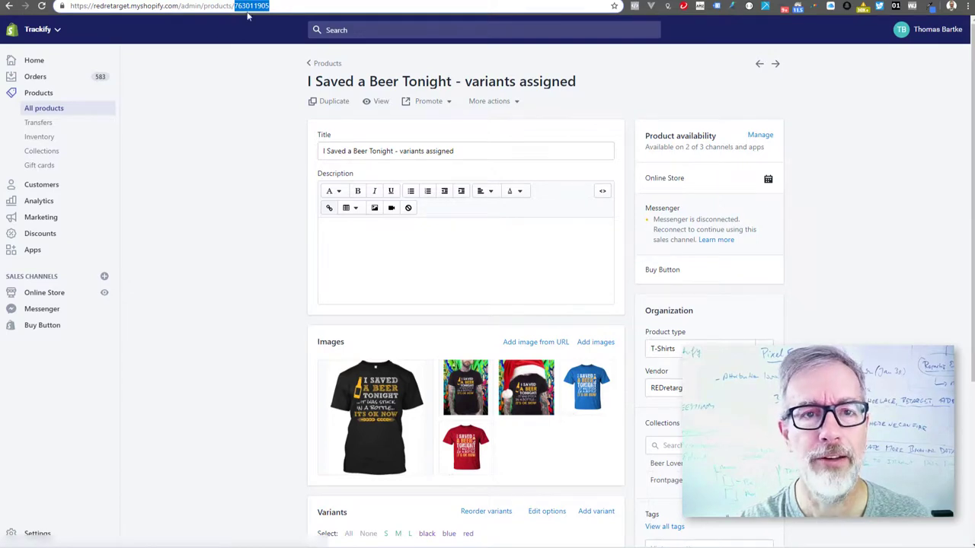
Copy product ID 763011905 from the Shopify address of "I Saved a Beer Tonight - variants assigned" and add it as the content_ids value in Trackify
click(207, 101)
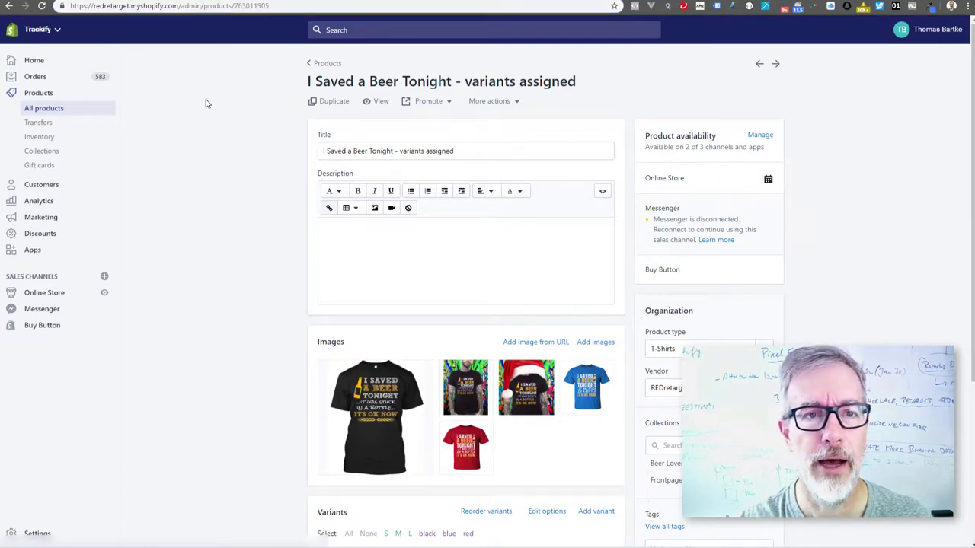
click(245, 5)
double_click(246, 6)
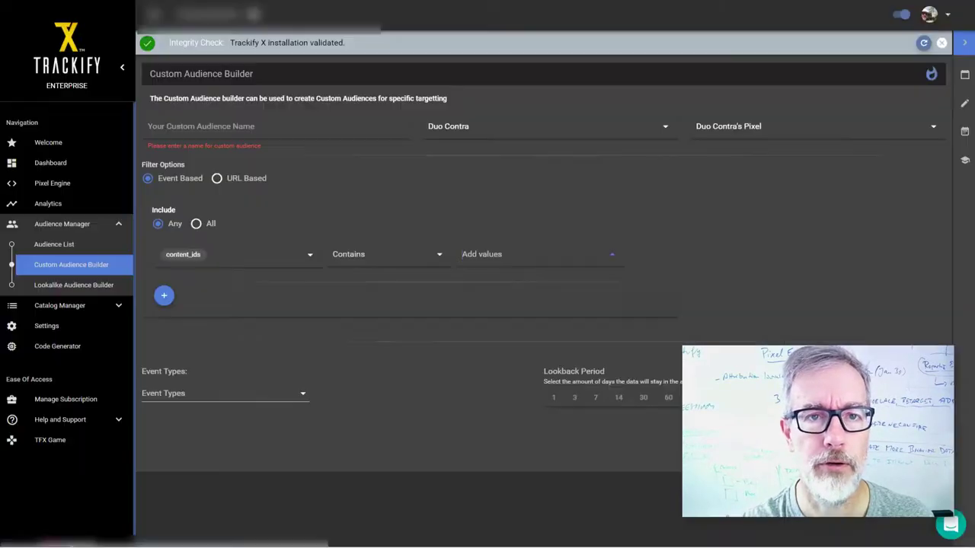
text(763011905)
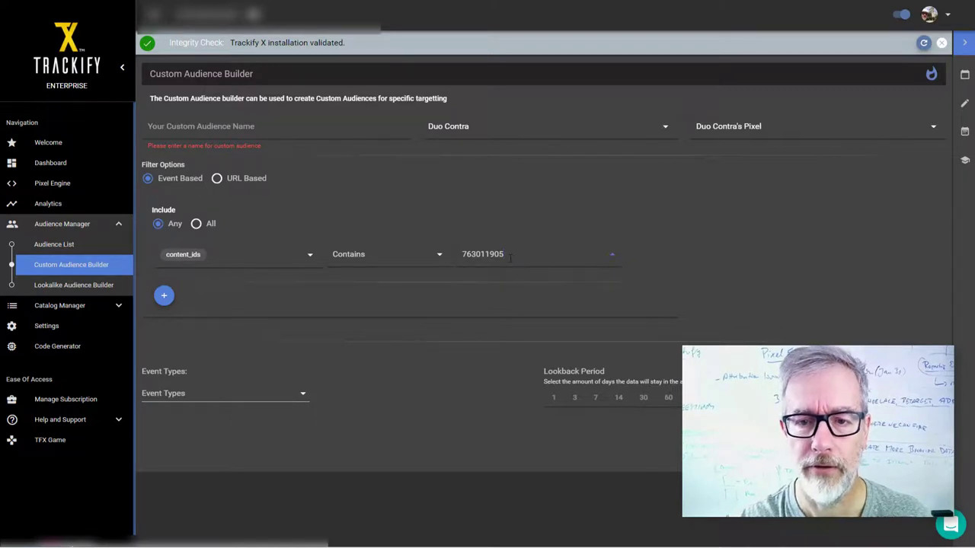
key(Return)
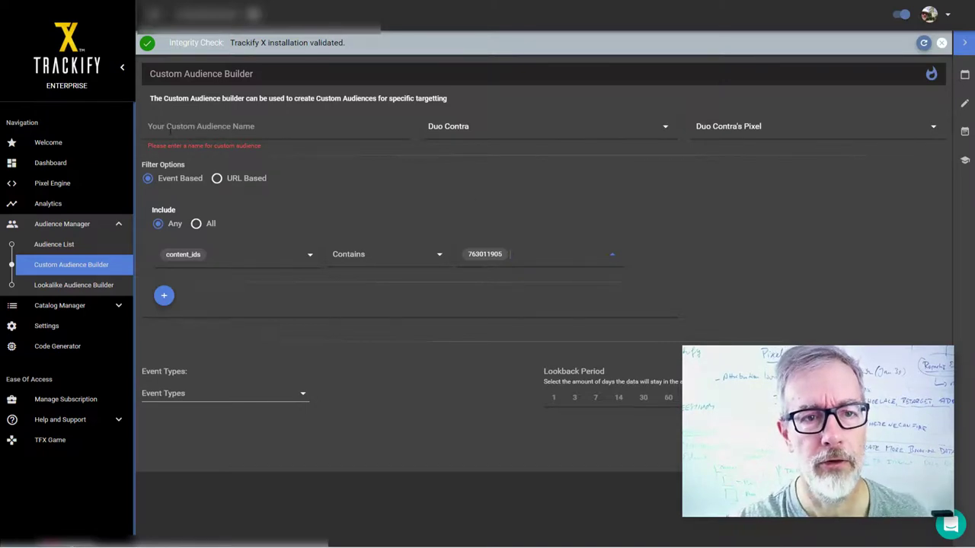
Name the custom audience "I saved a beer" and choose lookback periods of 3, 30 and 60 days
click(168, 127)
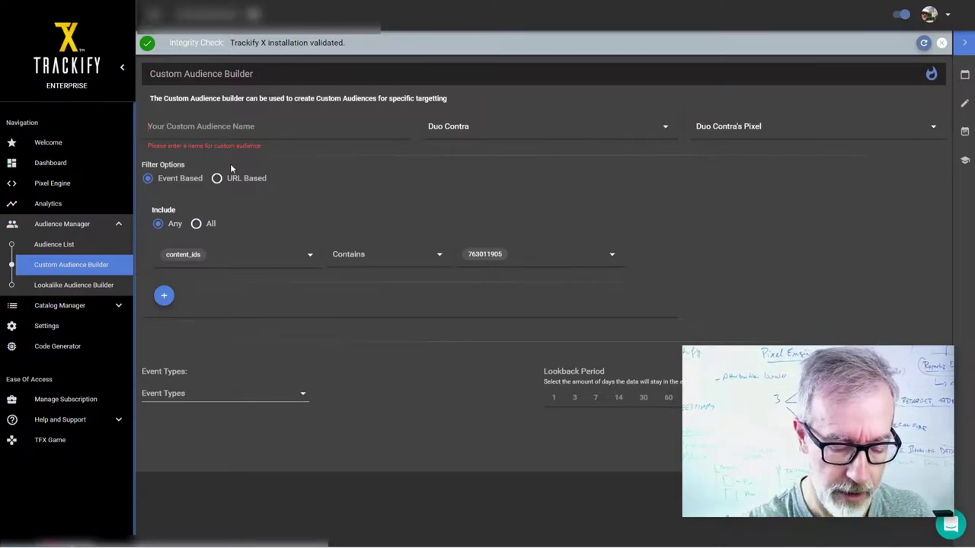
text(I saved)
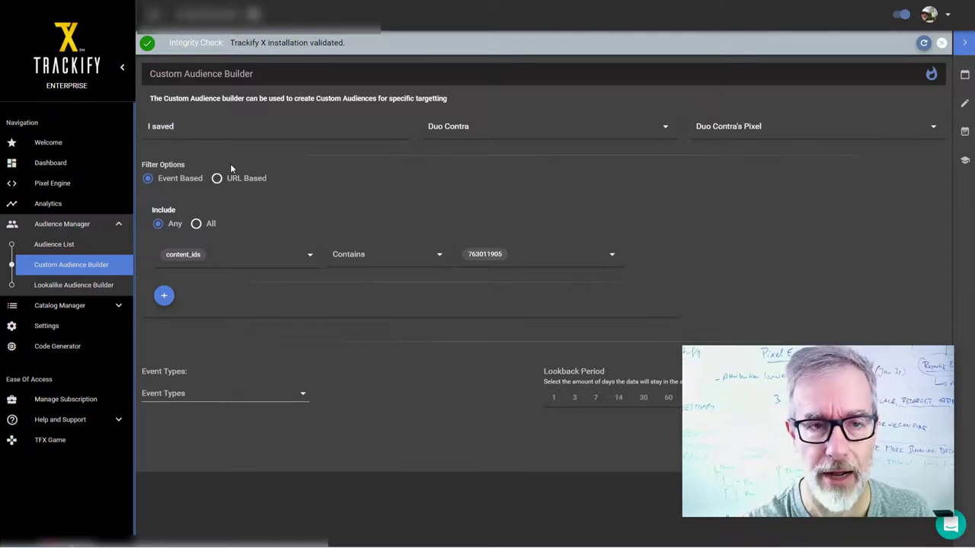
text( a beer)
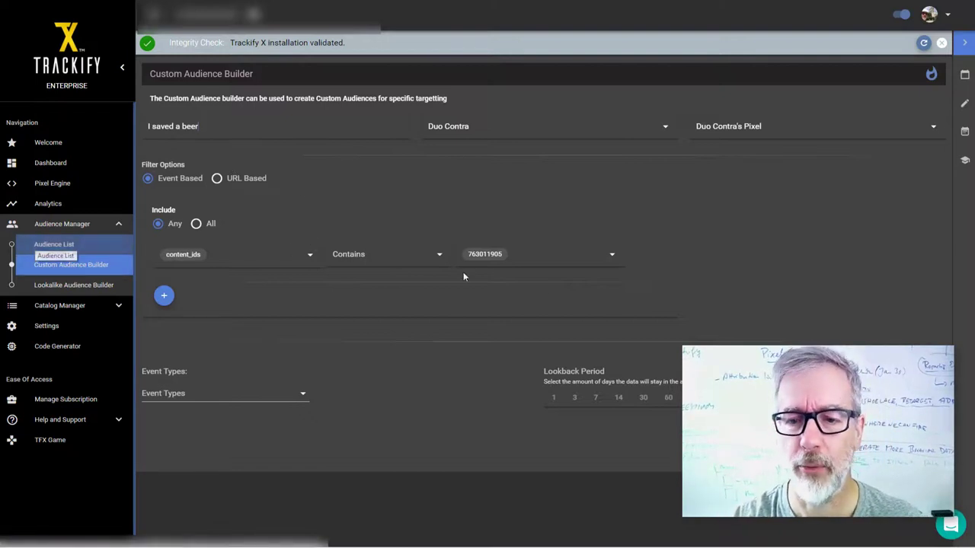
click(573, 404)
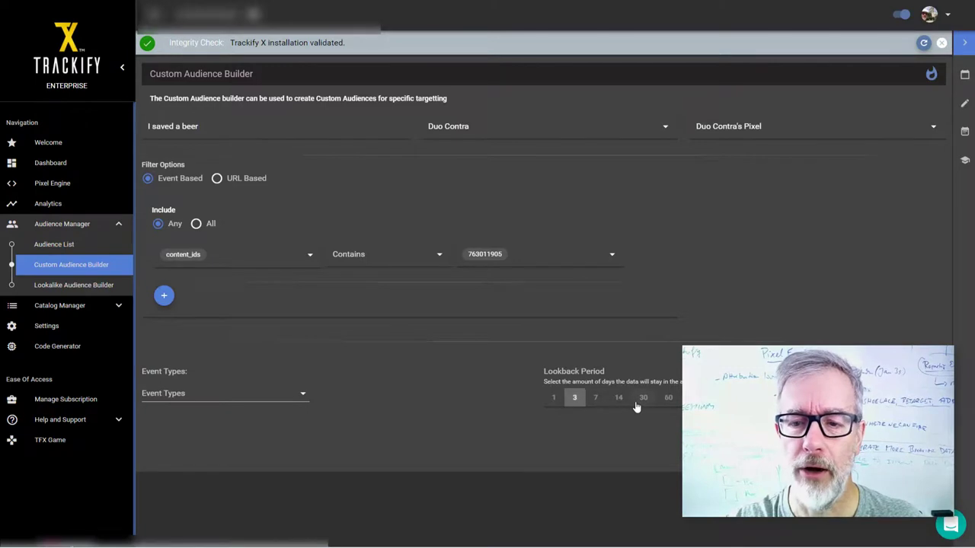
click(643, 402)
click(668, 400)
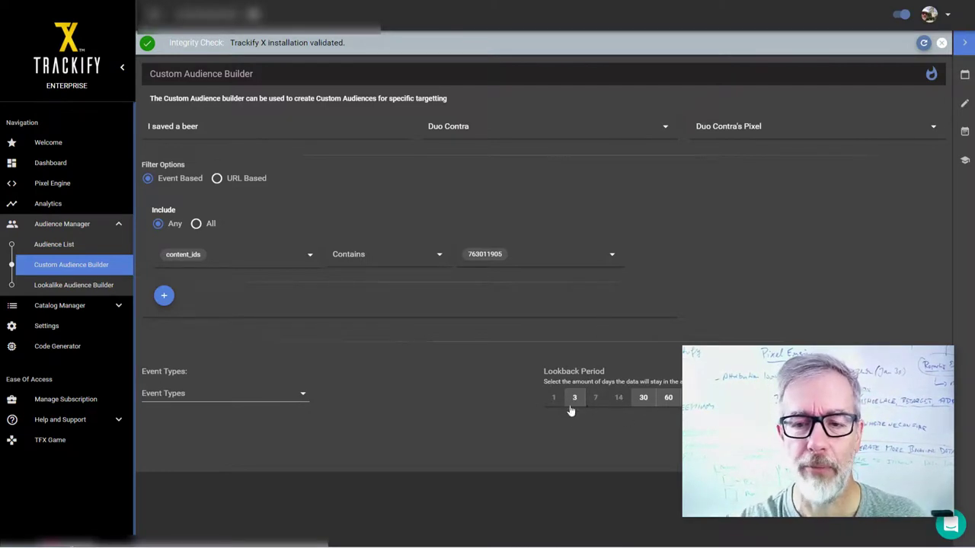
Choose AddToCart, ViewContent and Purchase as the event types for the custom audience
click(189, 390)
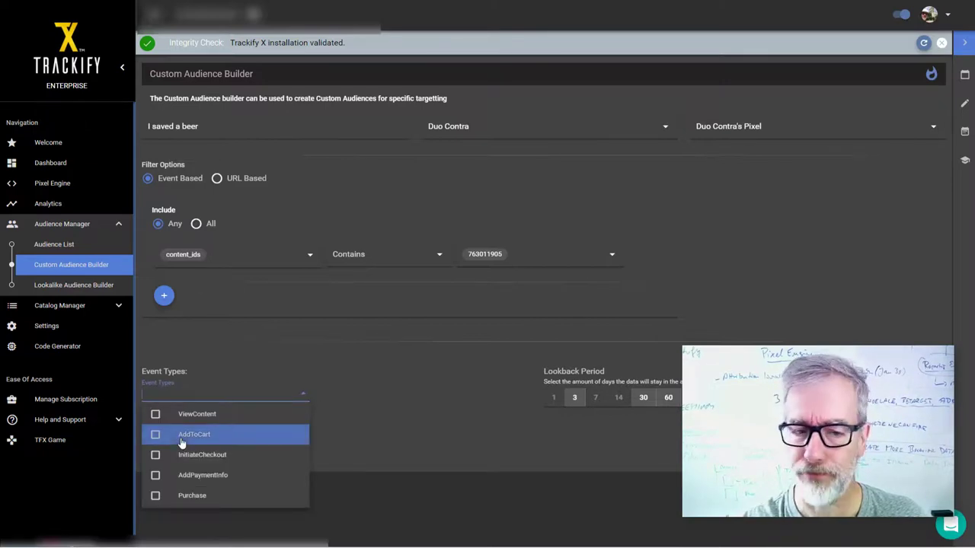
click(180, 435)
click(179, 417)
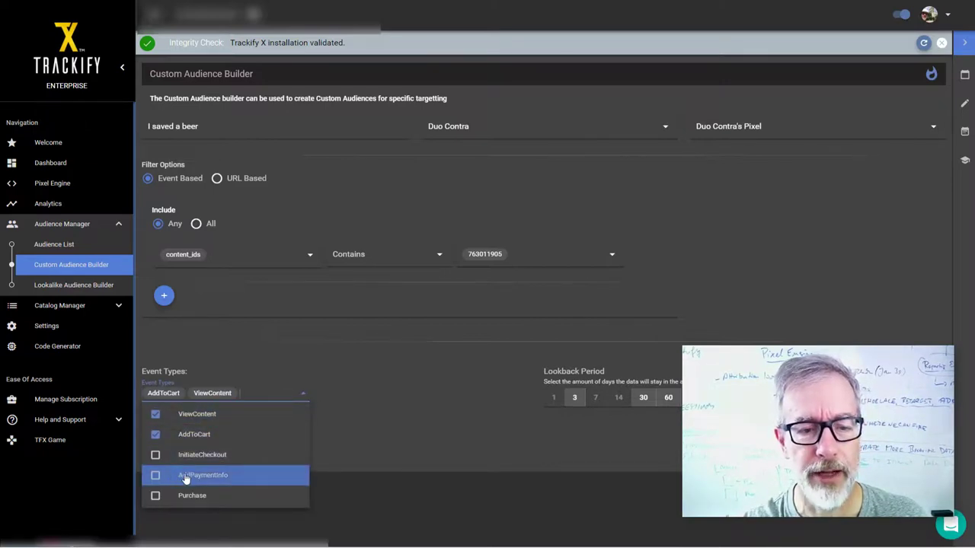
click(184, 476)
click(155, 493)
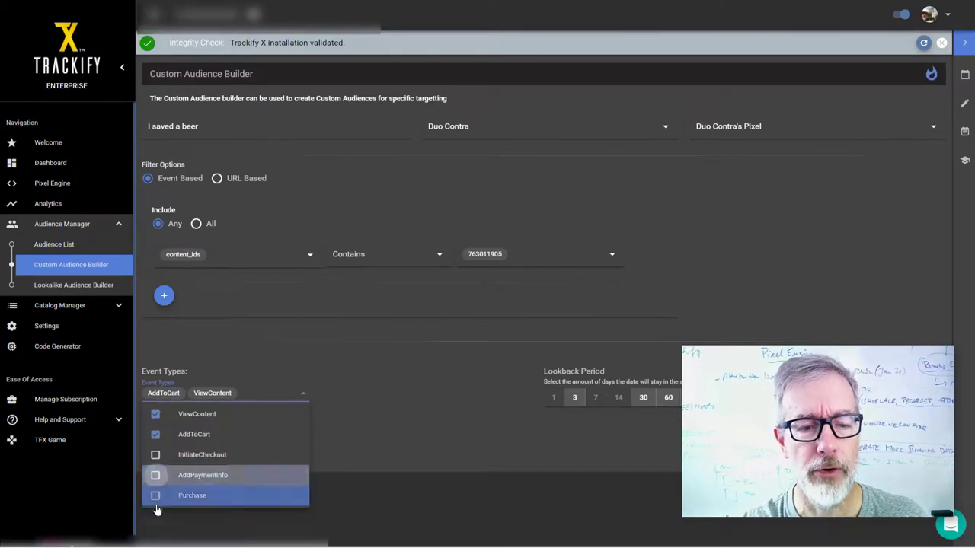
click(156, 497)
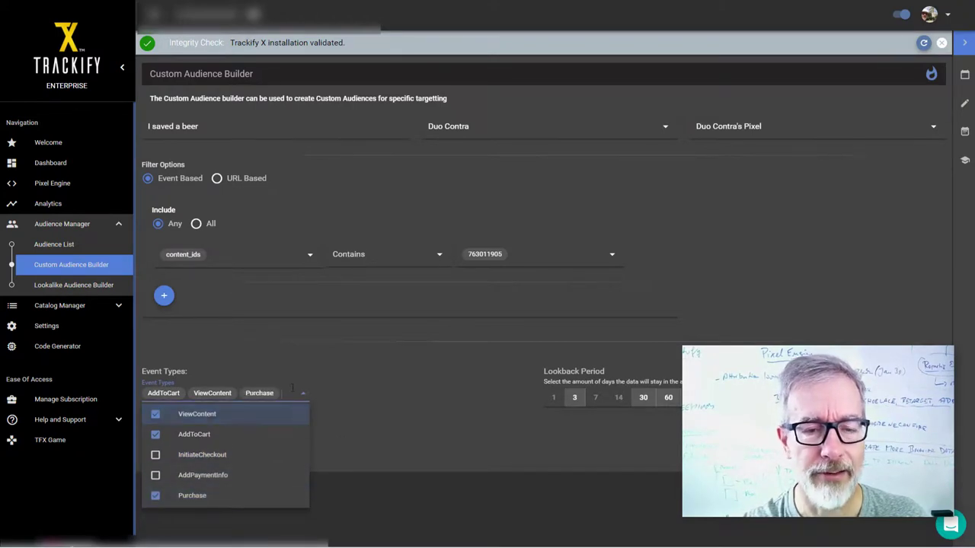
click(370, 442)
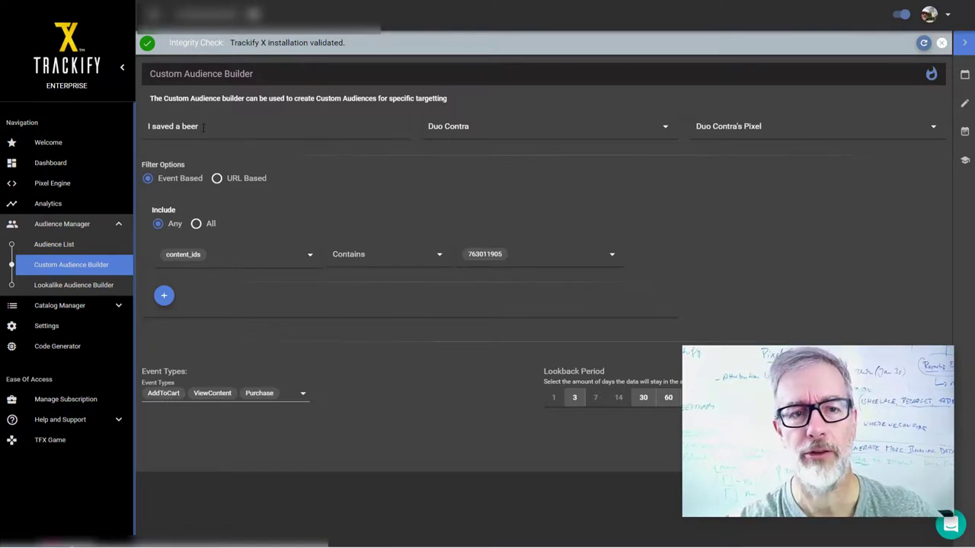
Change the included event parameter of the custom audience to content_name
drag(203, 128, 140, 126)
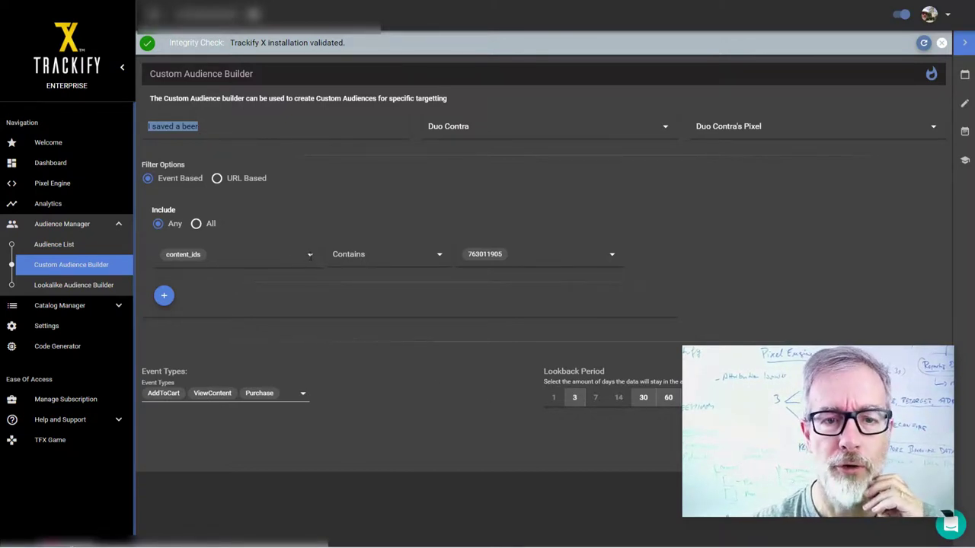
click(309, 255)
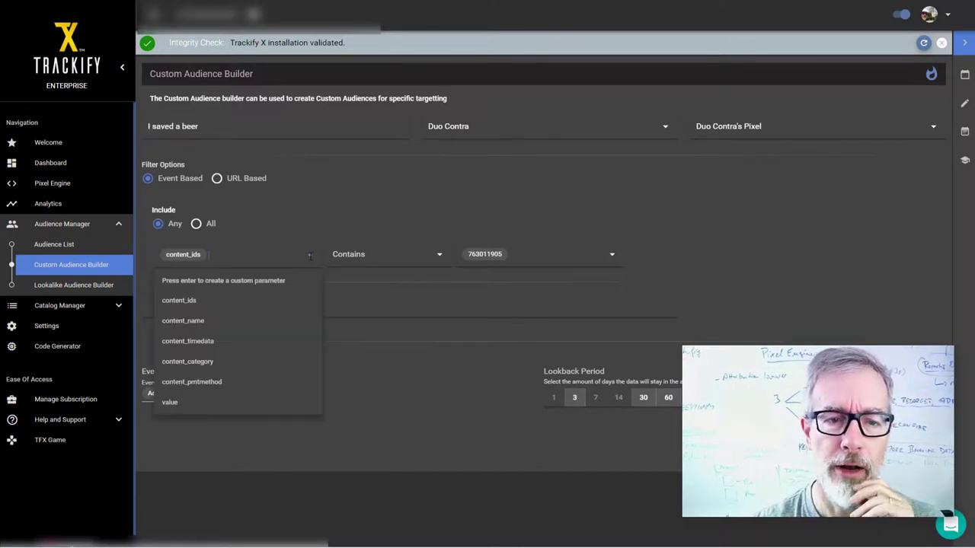
click(182, 322)
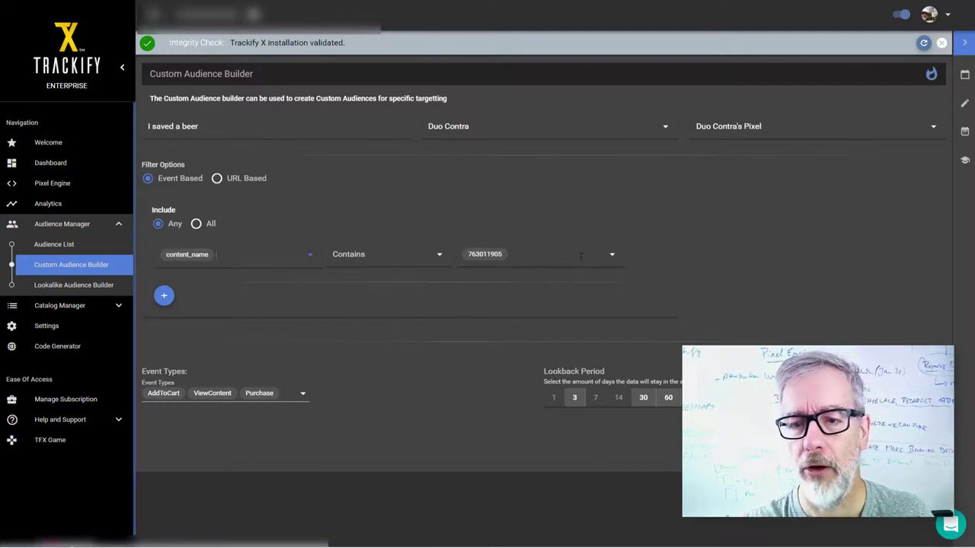
Replace the content_name value with pp_beer and rename the custom audience as "pp_beer tag"
click(491, 257)
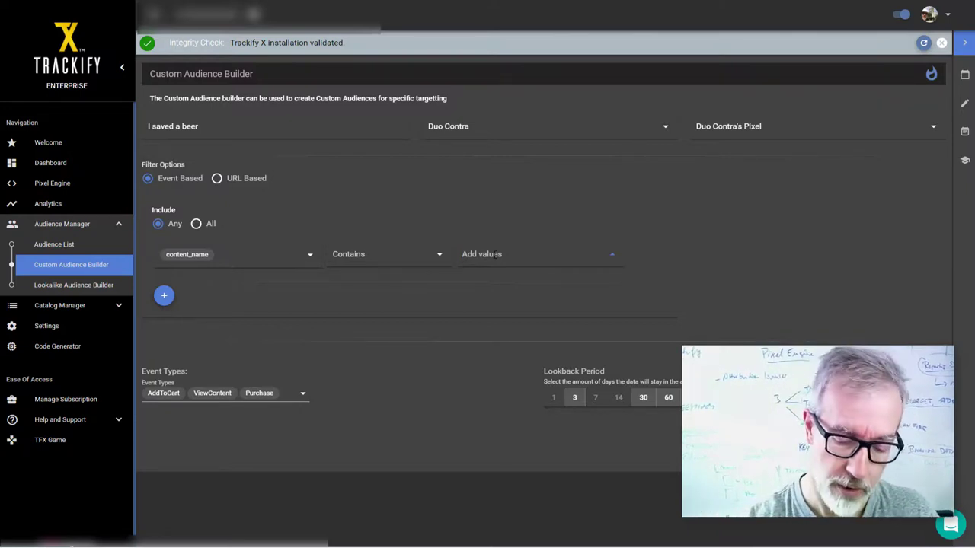
text(pp)
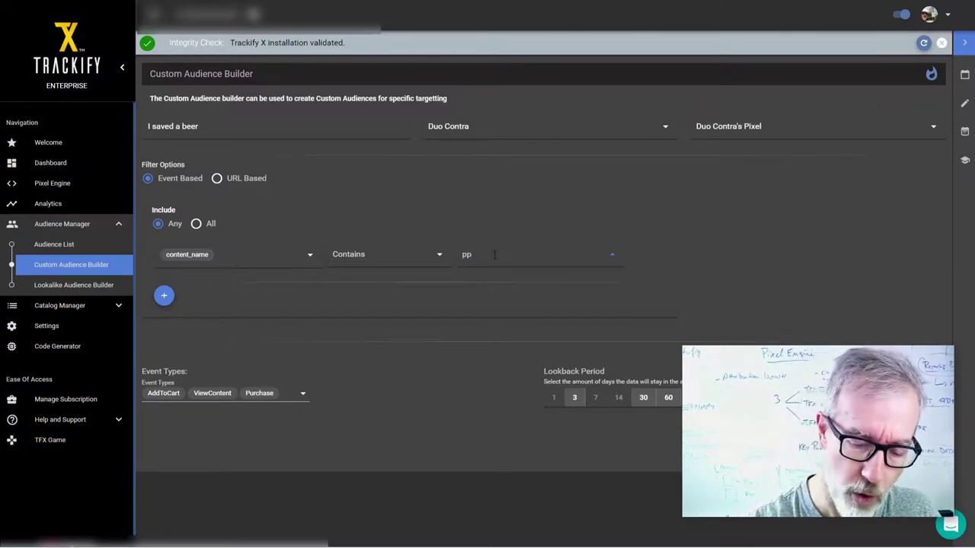
text(_beer)
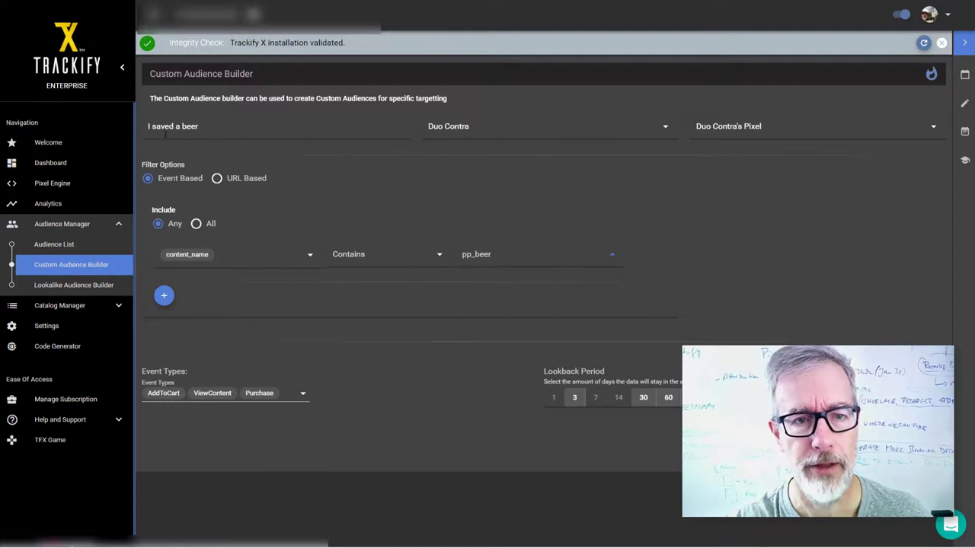
drag(205, 130, 146, 129)
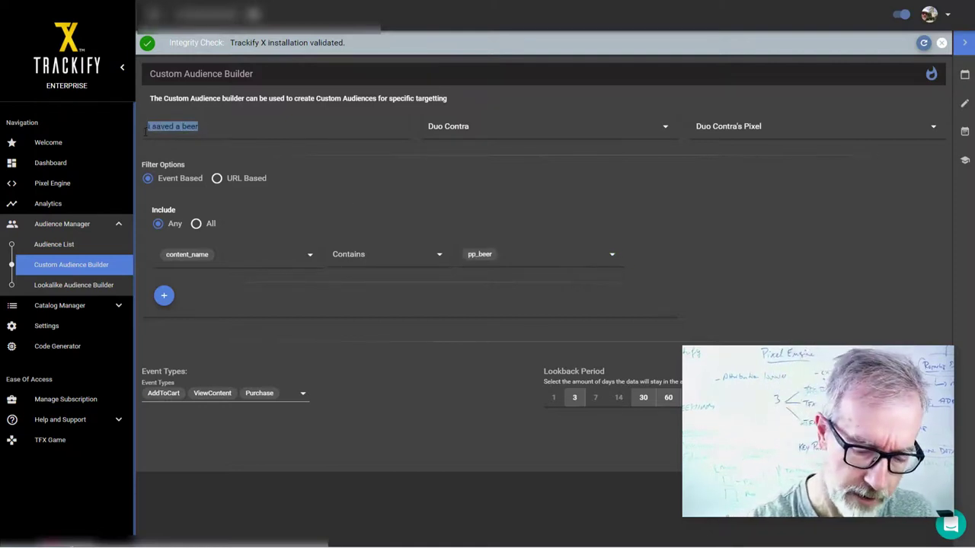
text(pp_bee)
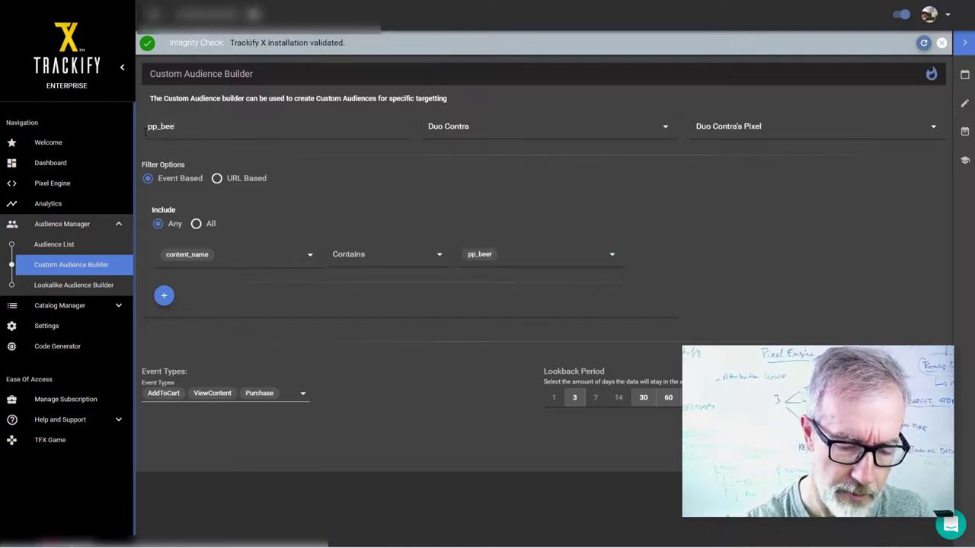
text(r tag)
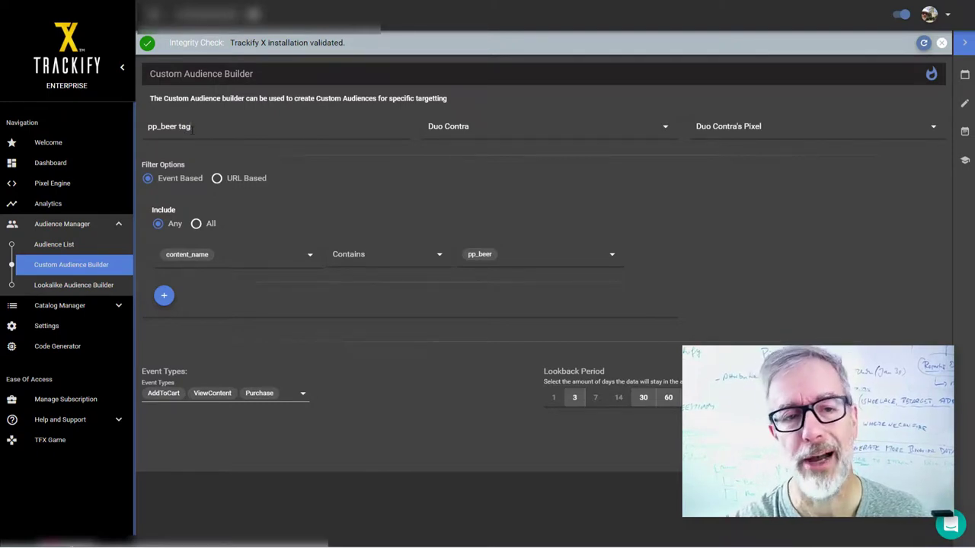
Remove the word "tag" from the custom audience name so it reads "pp_beer"
drag(192, 126, 141, 127)
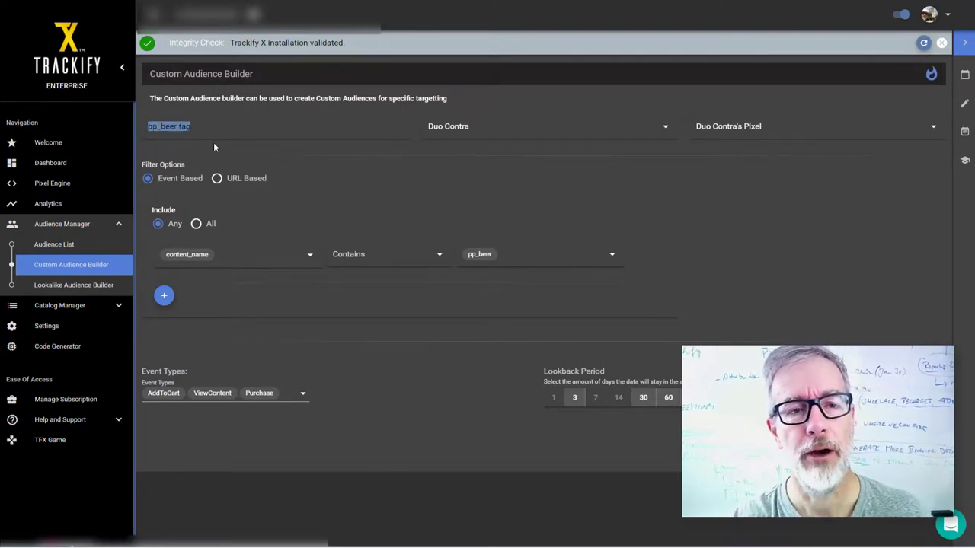
click(197, 130)
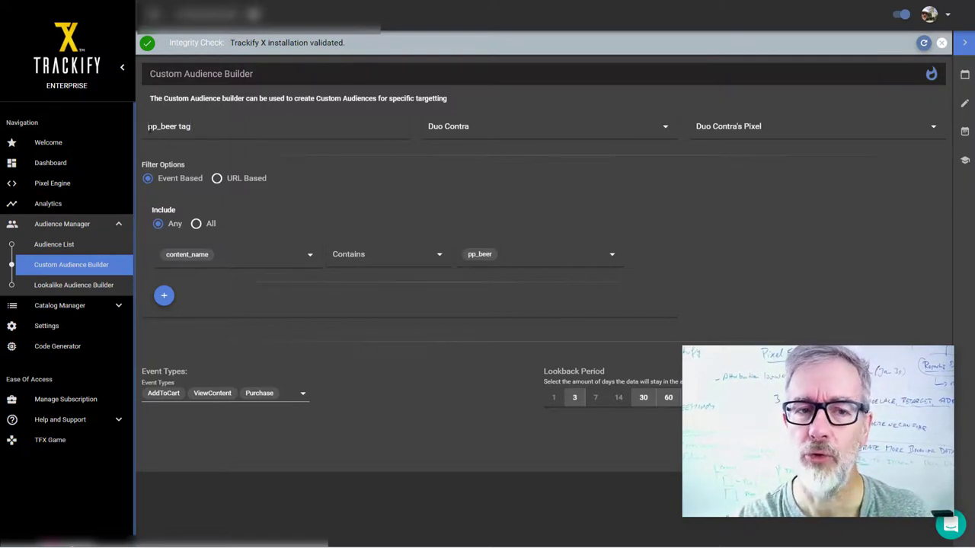
mouse_move(147, 126)
mouse_down()
mouse_move(205, 127)
mouse_move(146, 130)
mouse_up()
click(205, 128)
click(202, 129)
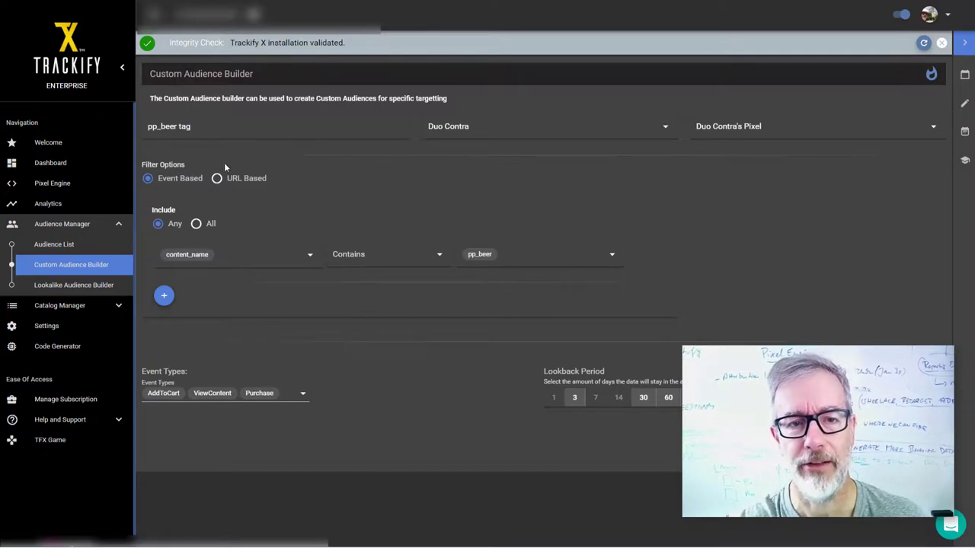
key(BackSpace)
key(BackSpace)
key(BackSpace)
key(BackSpace)
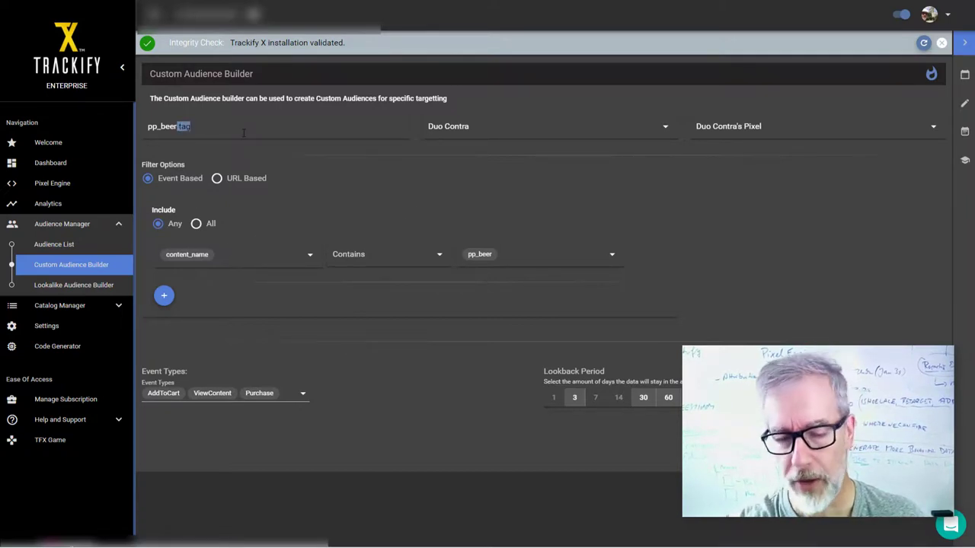
Change the included event parameter to content_category and replace its value with T-Shirts
click(309, 256)
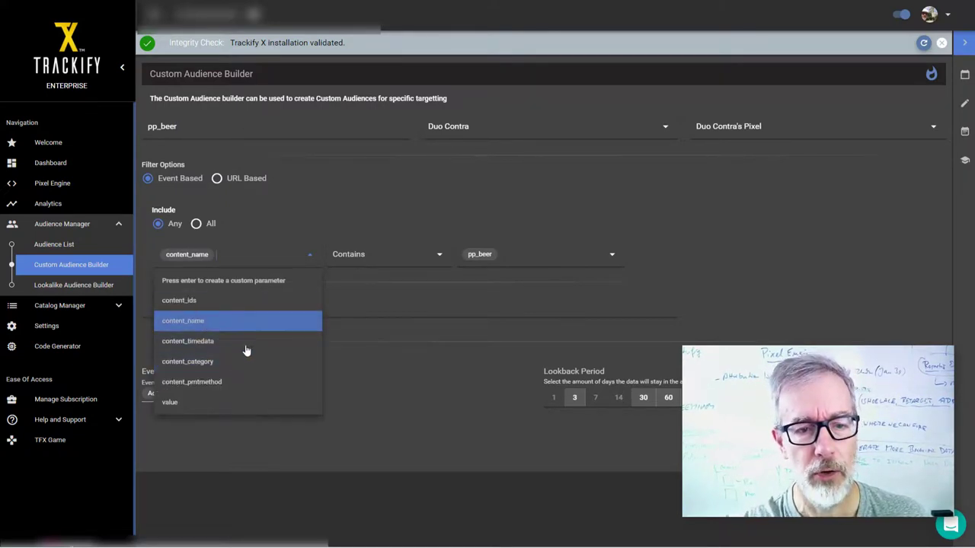
click(191, 362)
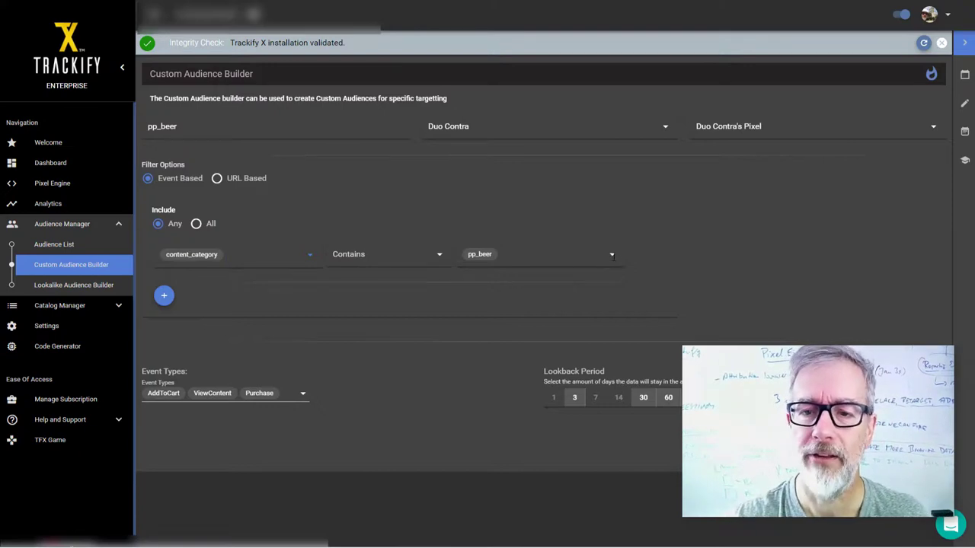
click(506, 262)
key(BackSpace)
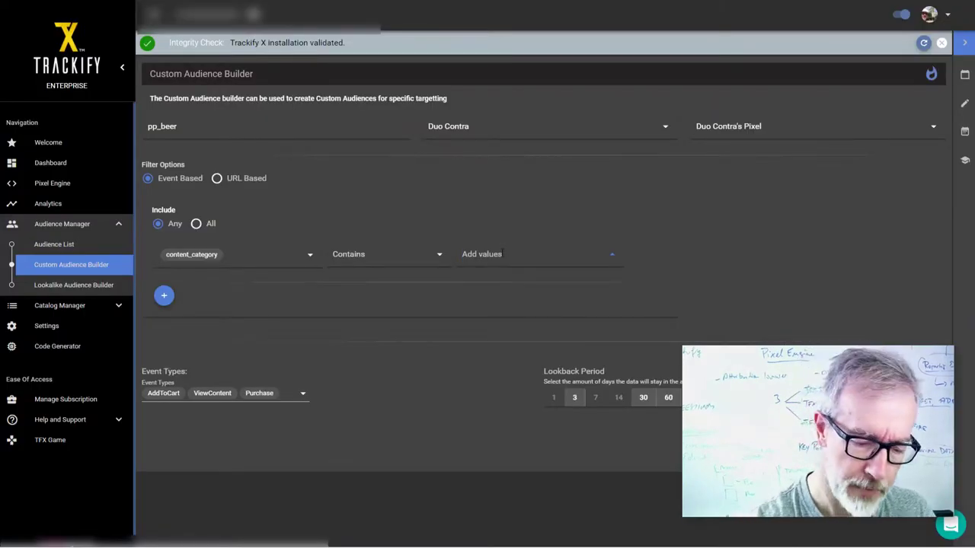
text(T-Shir)
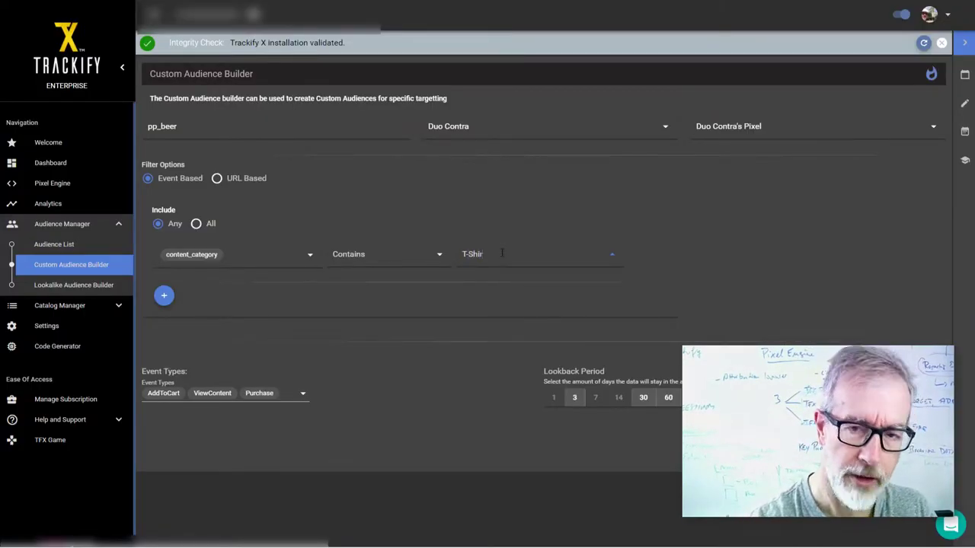
text(ts)
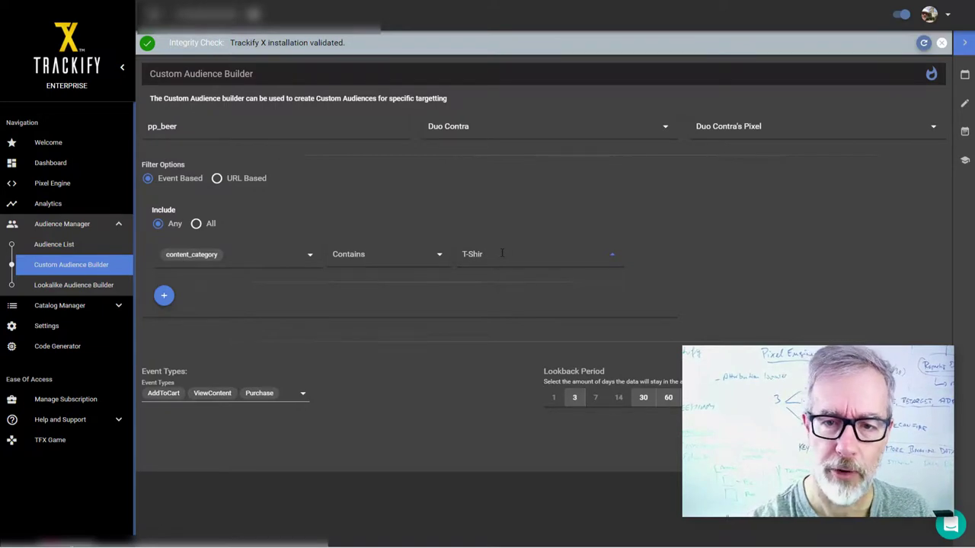
text(ts)
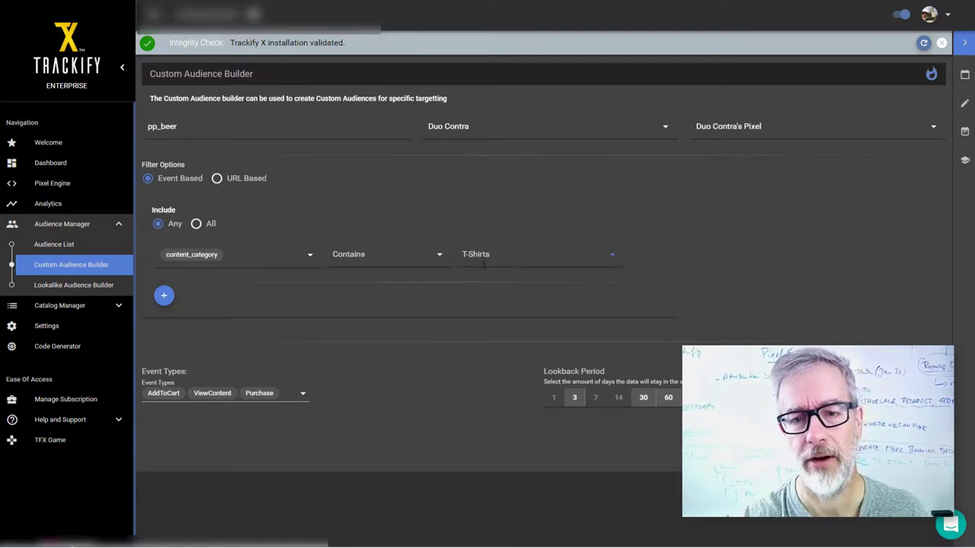
key(Return)
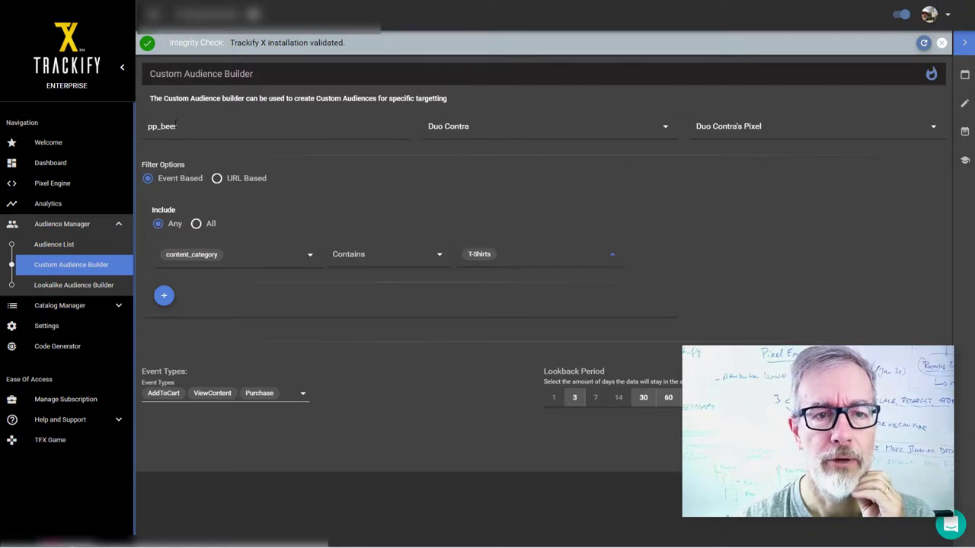
Rename the custom audience as "T-Shirts type"
drag(177, 126, 140, 129)
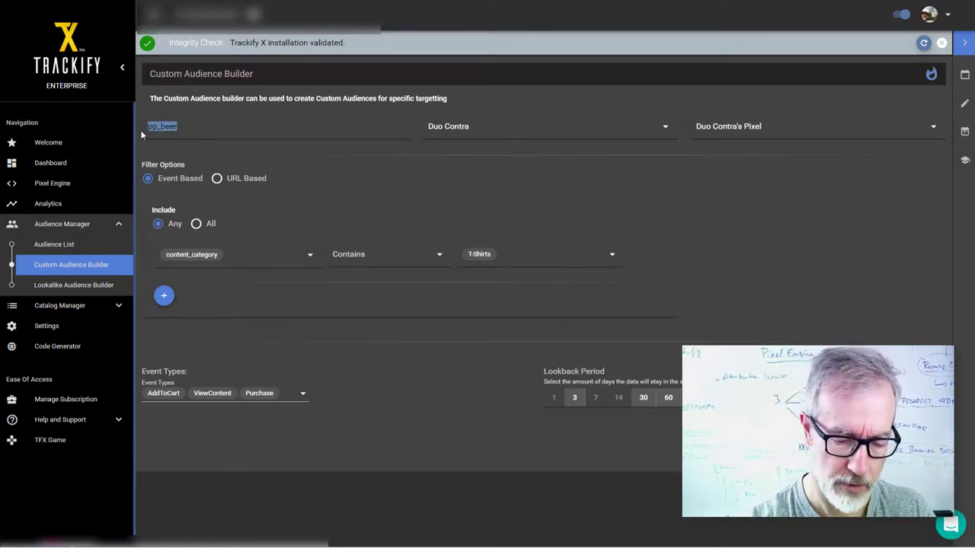
text(T-Shirt)
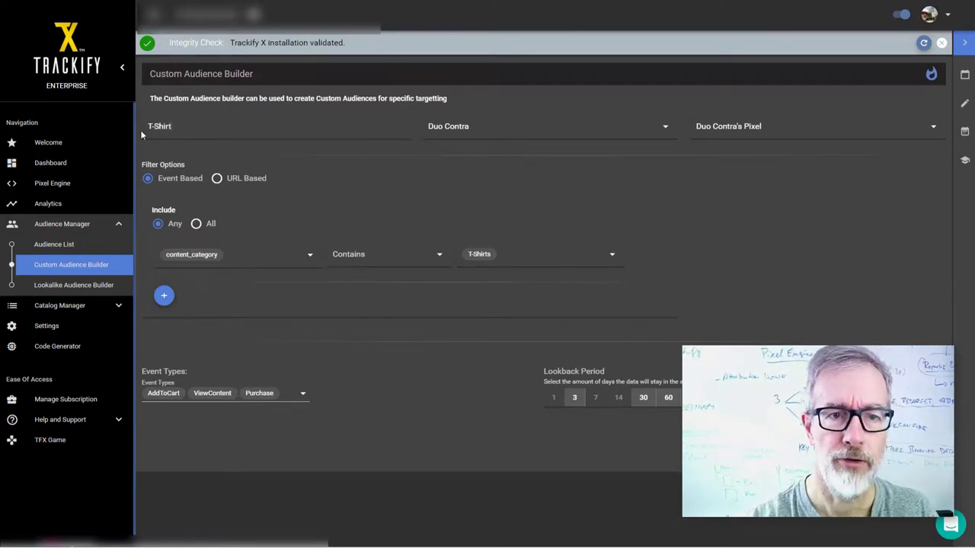
text(s)
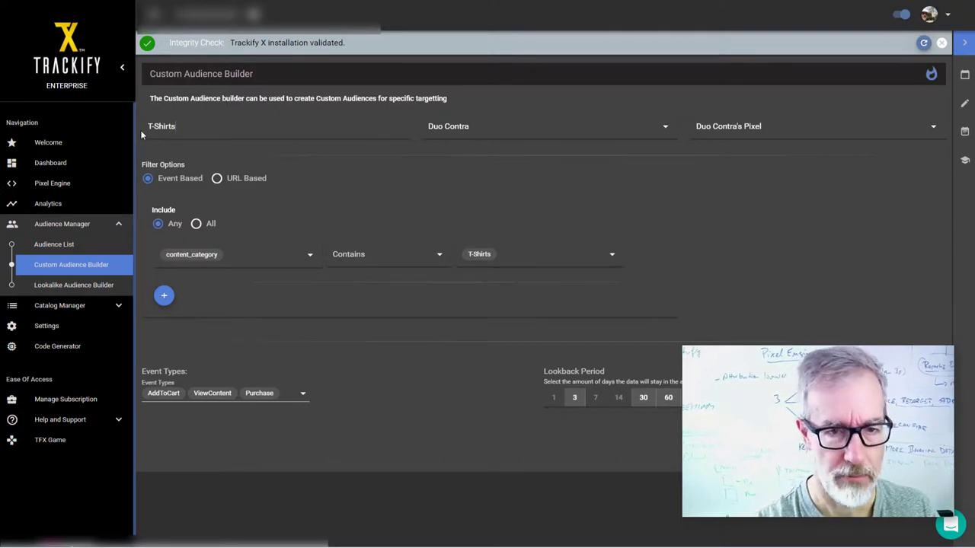
text( type)
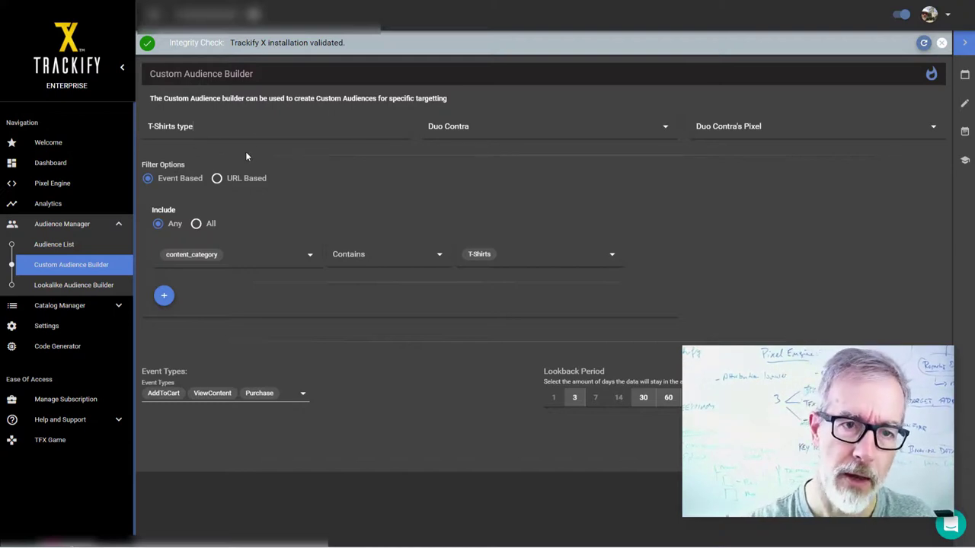
key(ctrl+shift+Left)
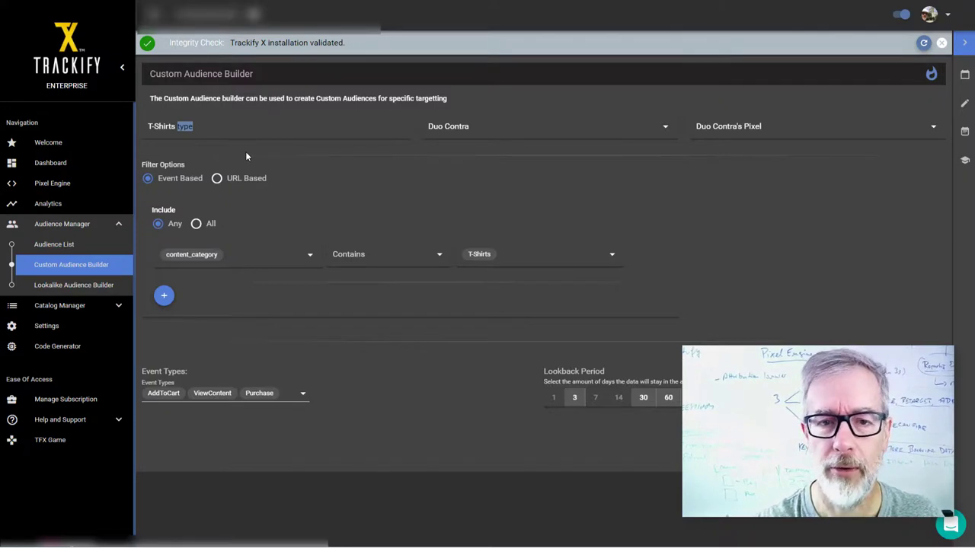
Replace the included event parameter with a custom parameter named content_collections
click(310, 257)
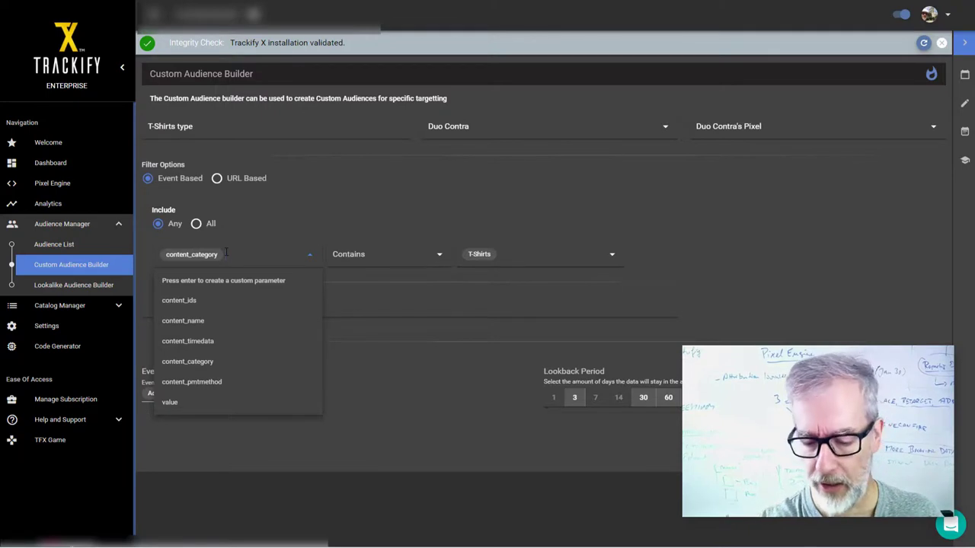
key(BackSpace)
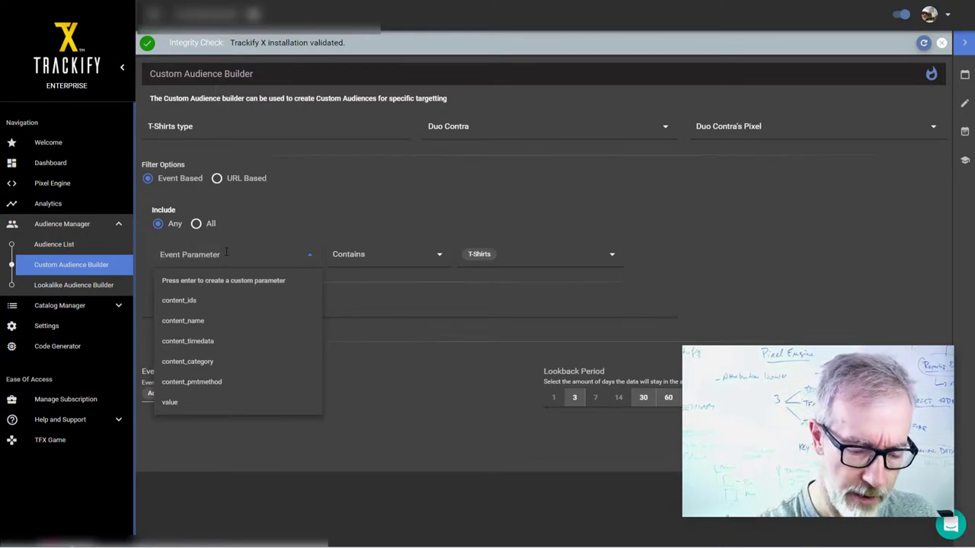
text(conent)
key(BackSpace)
key(BackSpace)
key(BackSpace)
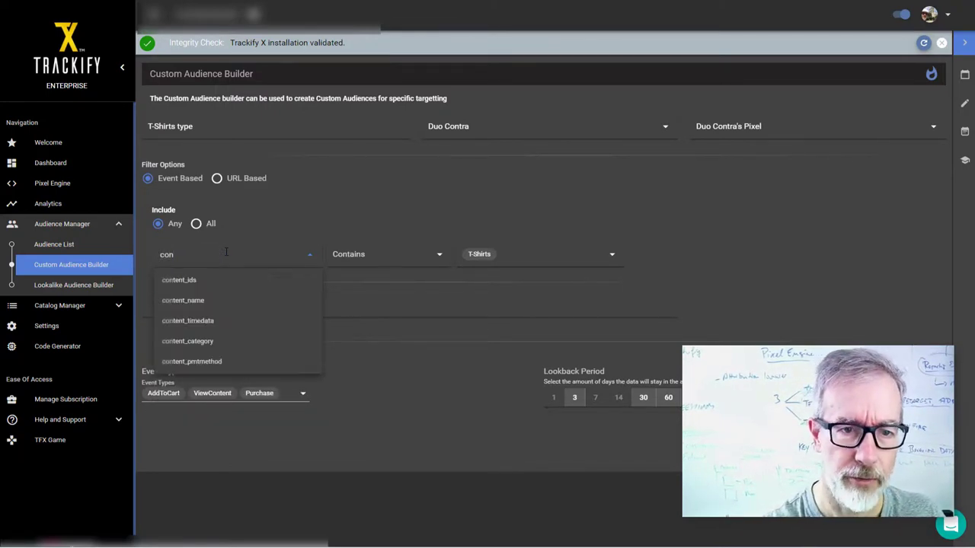
text(tent_)
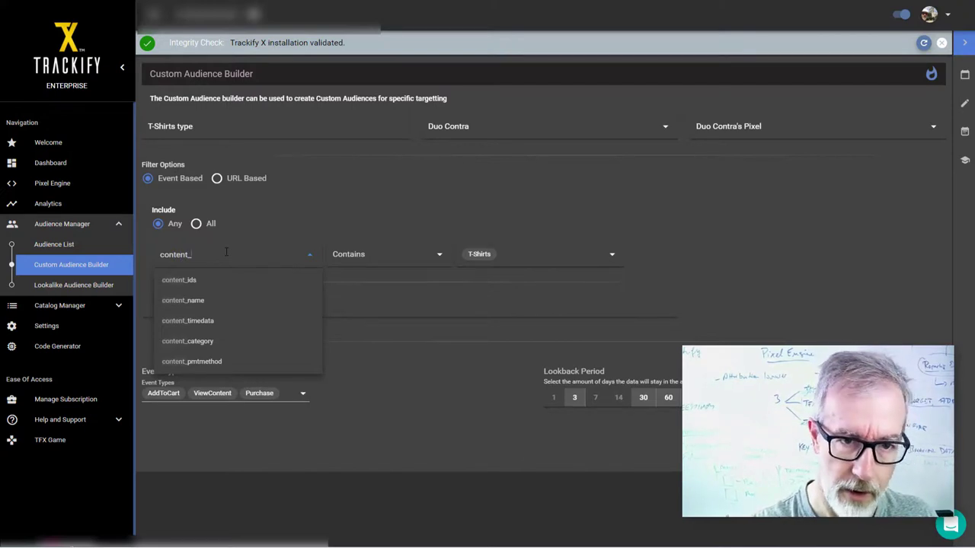
text(collections)
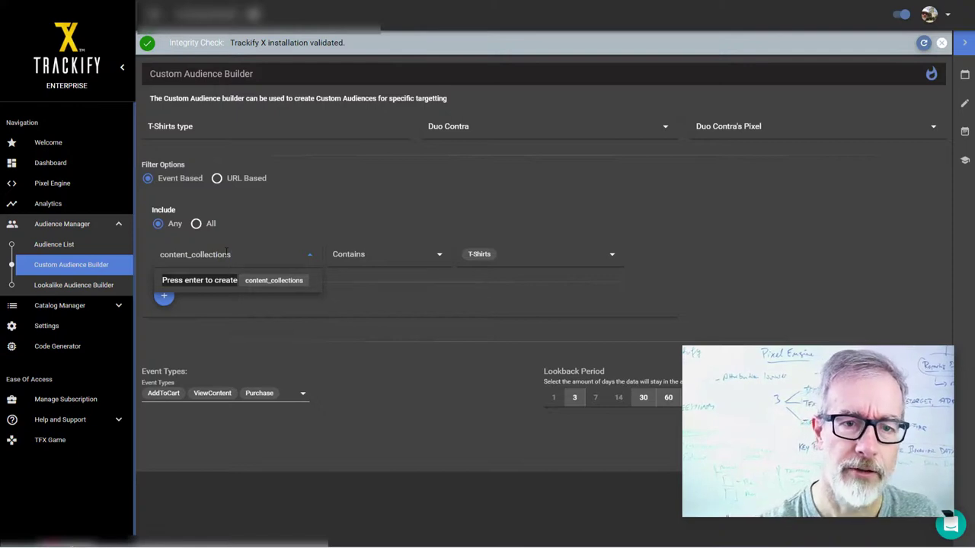
key(Return)
key(Tab)
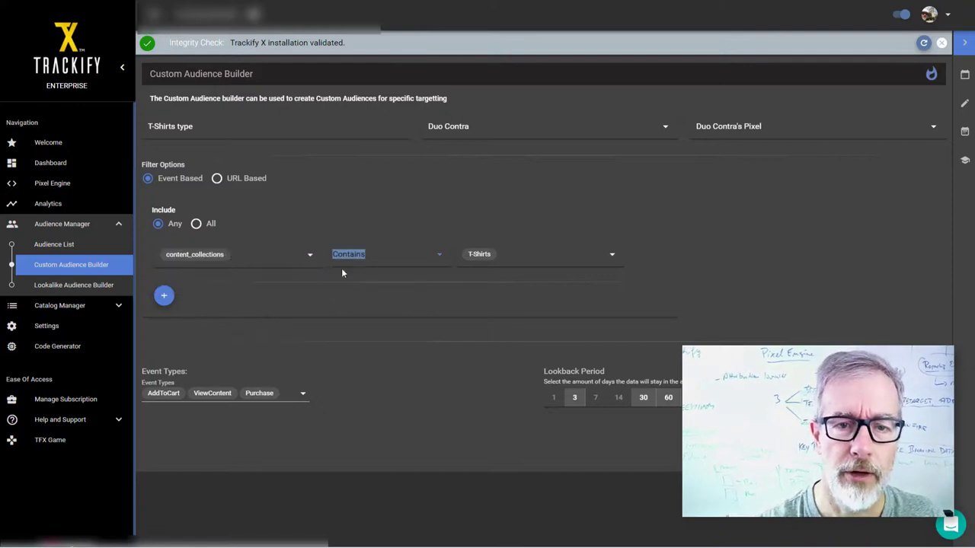
Look up the store's collections in Shopify and replace the content_collections value in Trackify with TEACHER
click(487, 261)
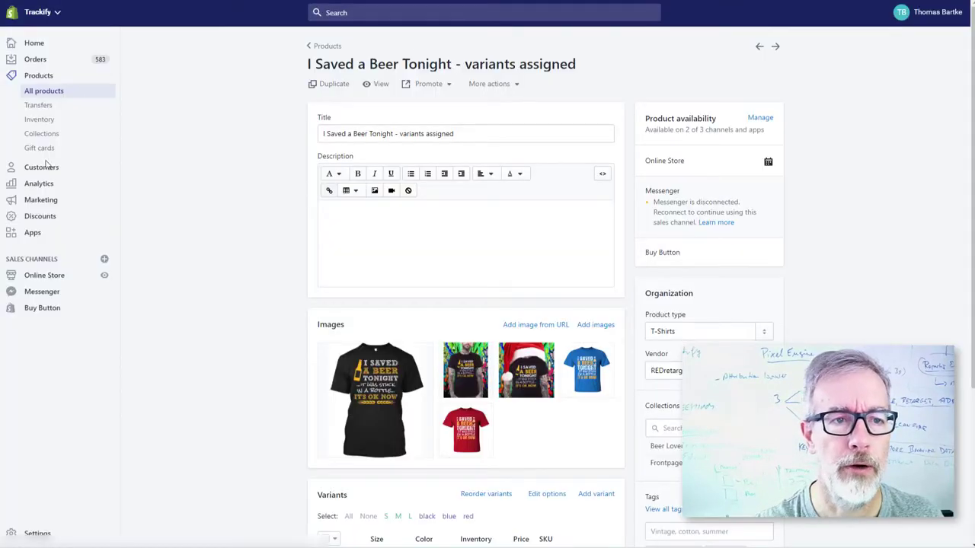
click(39, 134)
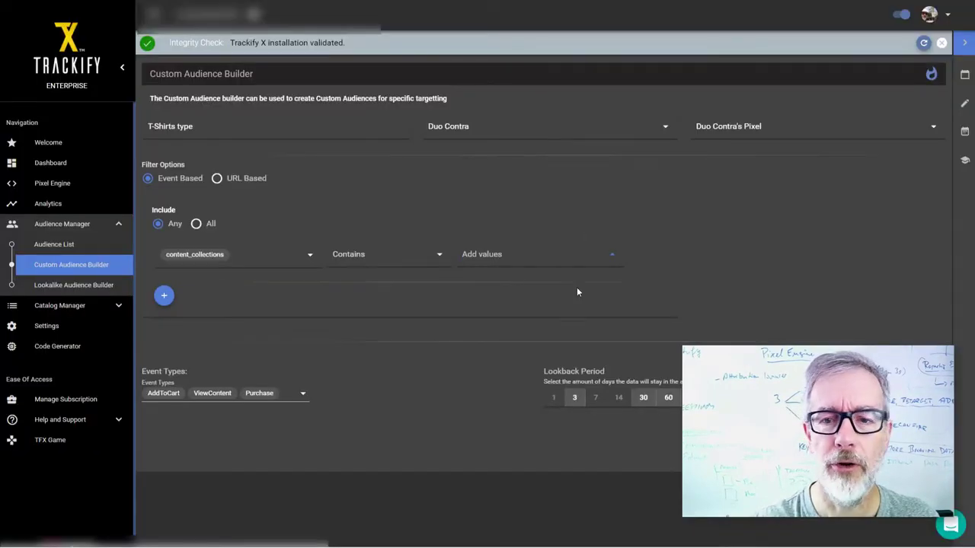
text(TEACHER)
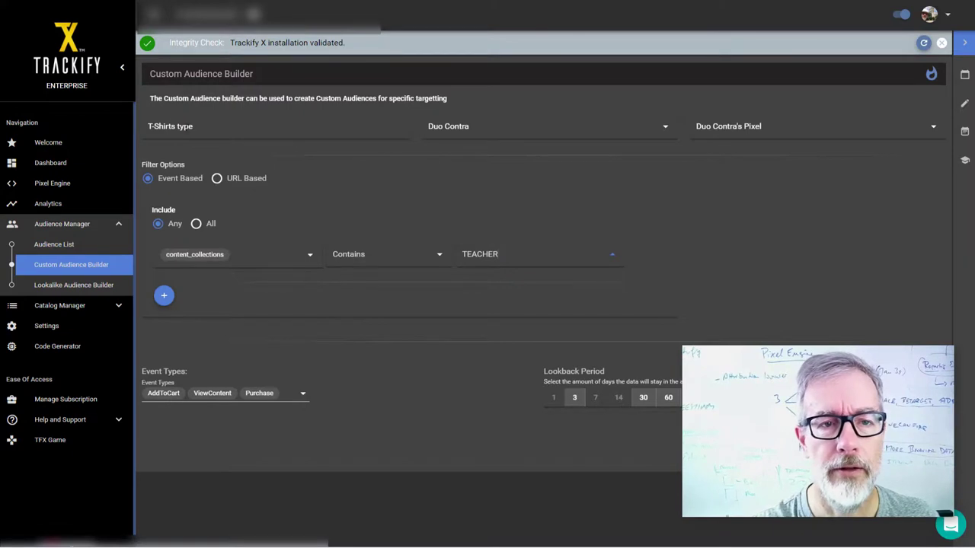
key(Return)
Rename the custom audience as "Teacher coll"
drag(196, 127, 149, 127)
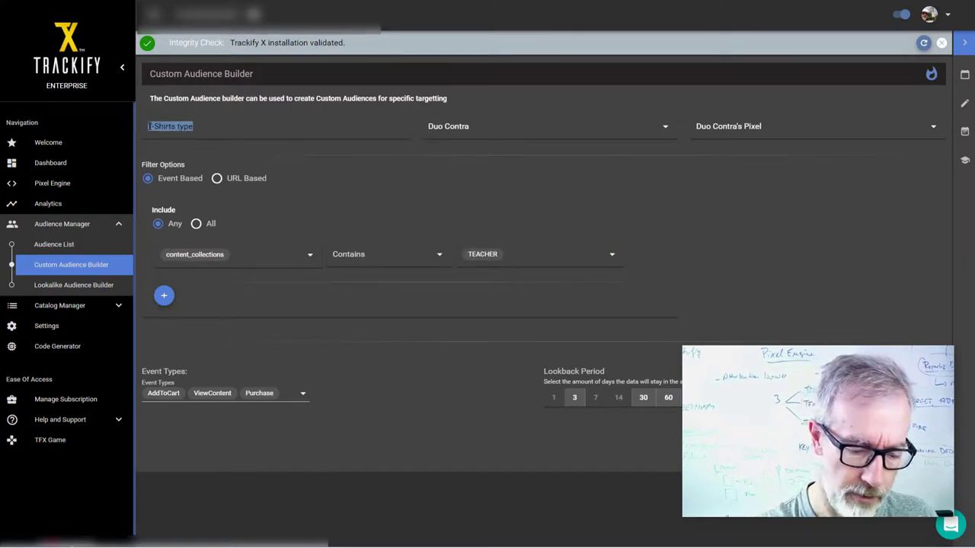
text(Teacher col)
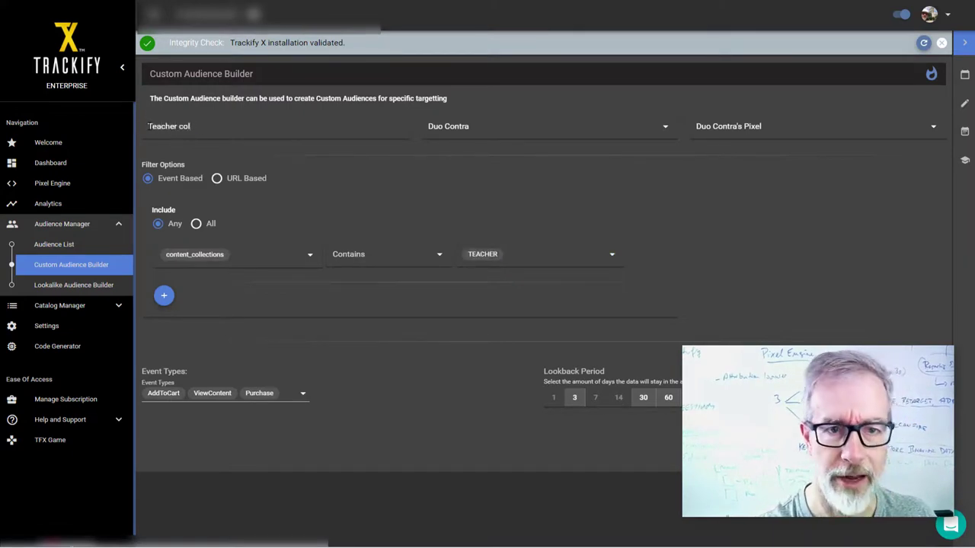
text(l)
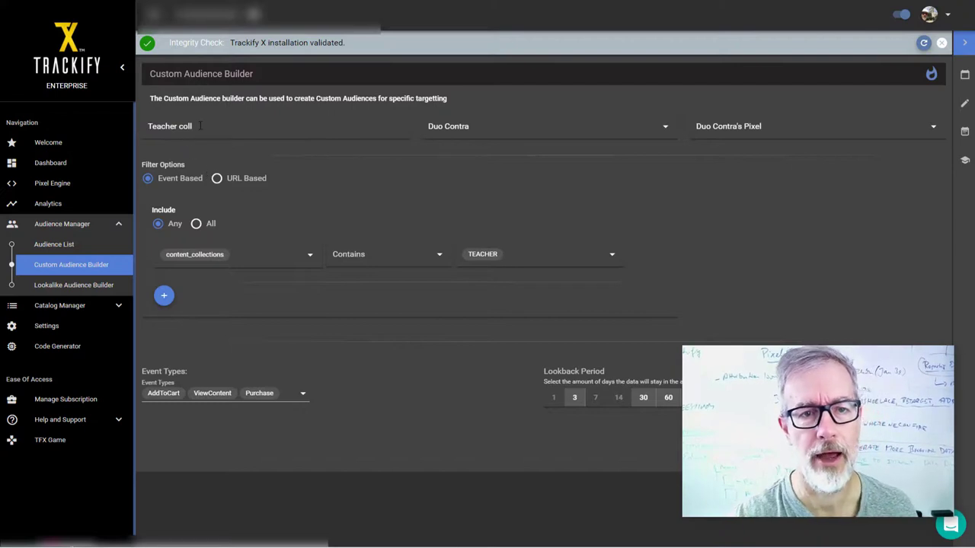
drag(200, 125, 179, 126)
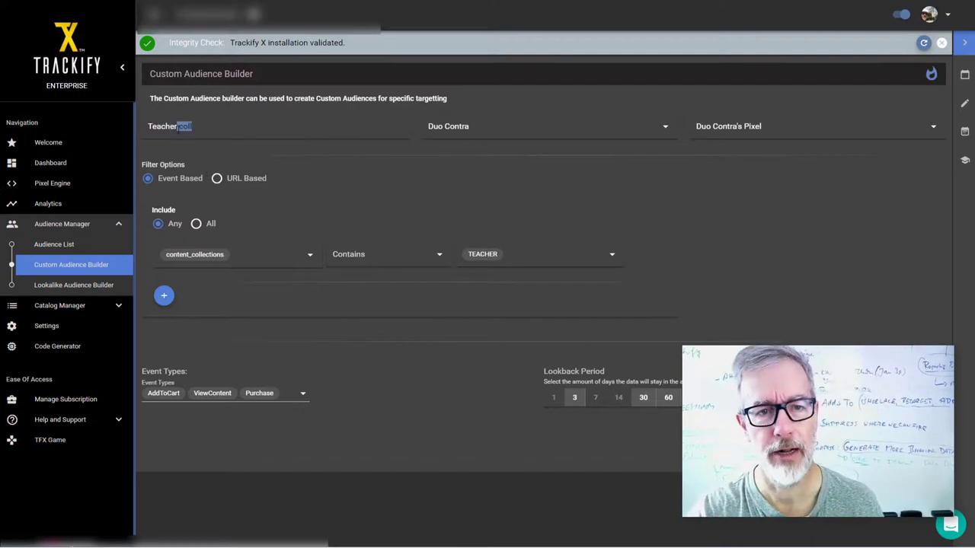
Remove AddToCart from the event types, limit the lookback to 3 and 30 days, and create the Teacher coll custom audiences
click(201, 128)
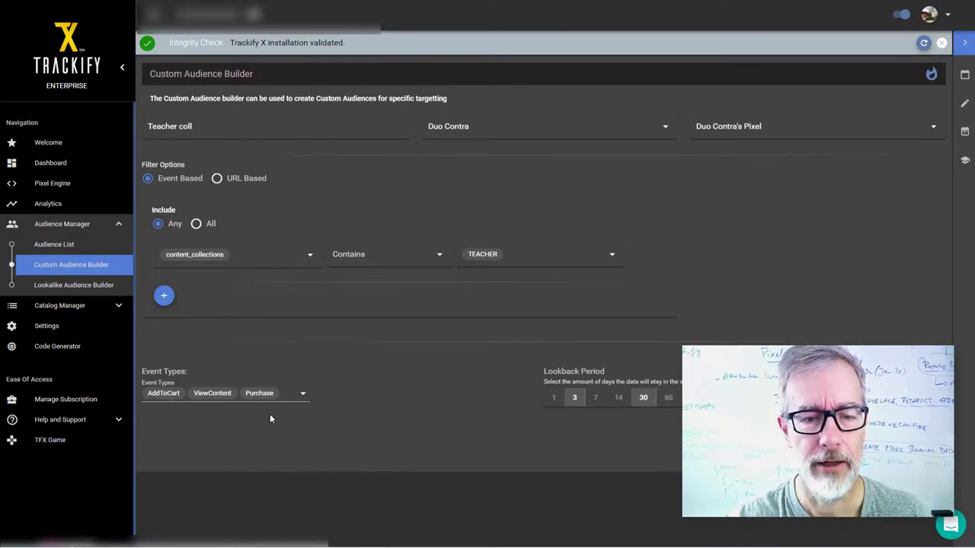
click(175, 395)
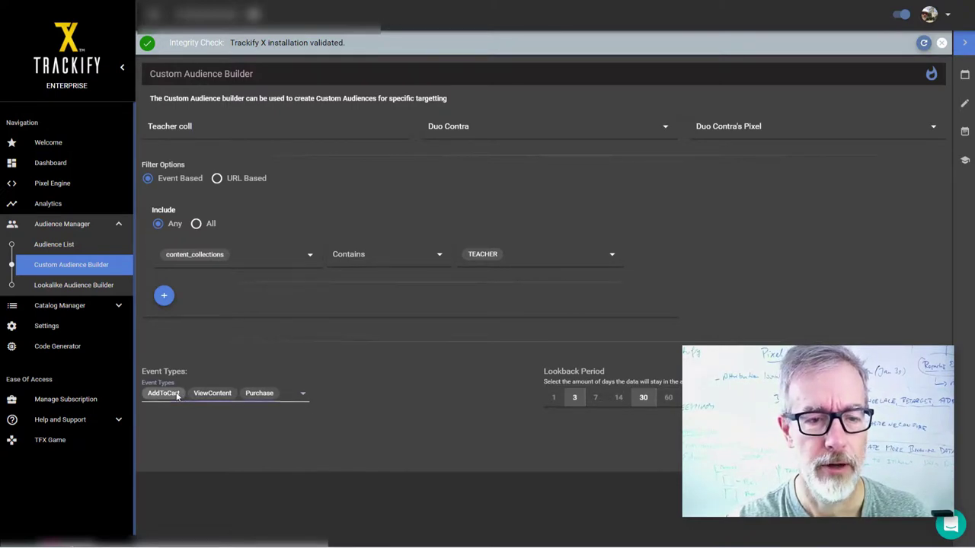
key(Delete)
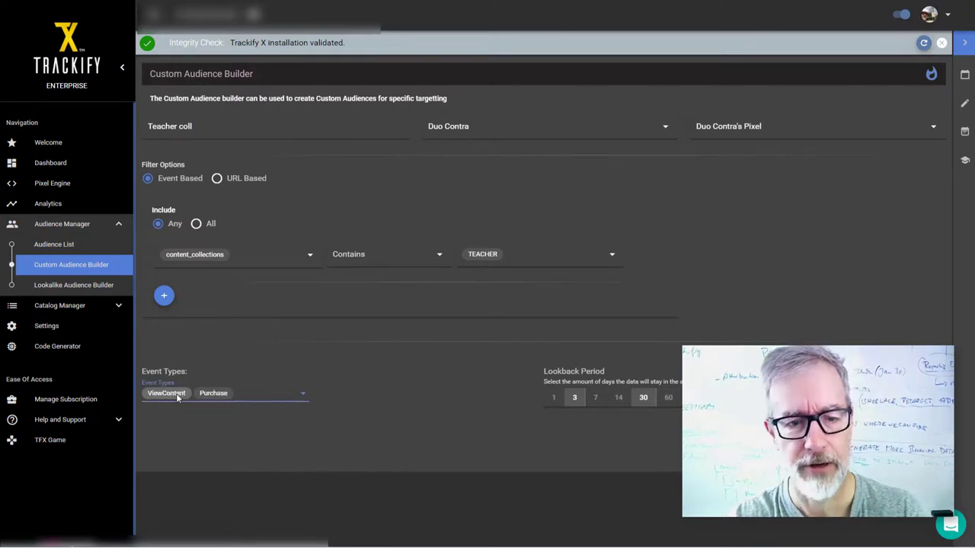
click(458, 427)
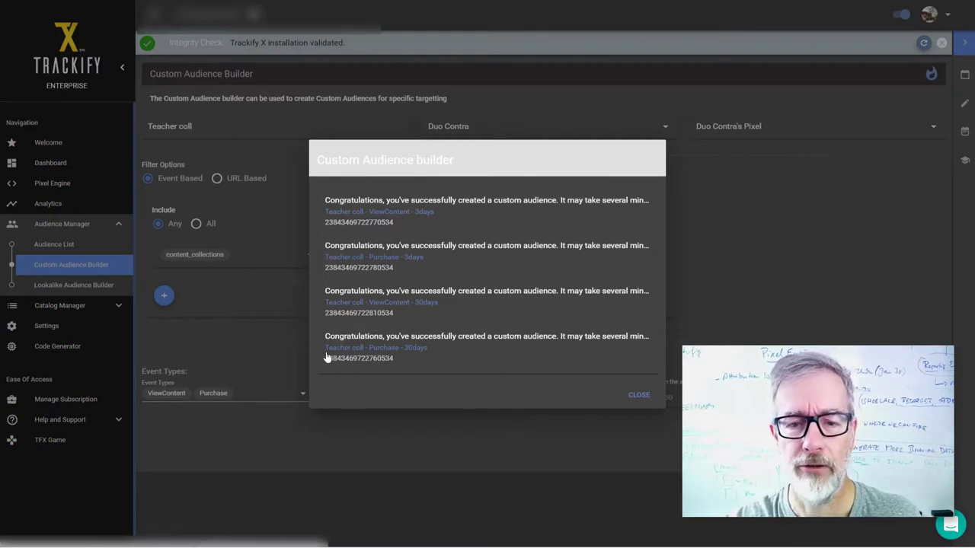
click(638, 396)
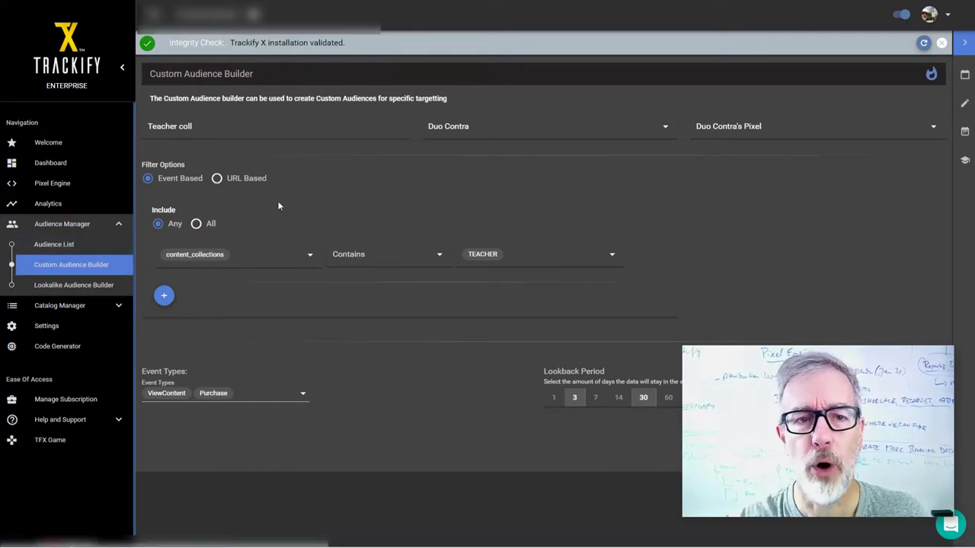
Replace the included event parameter content_collections with content_timedata and place the captured content_timedata example beside the condition for reference
click(259, 254)
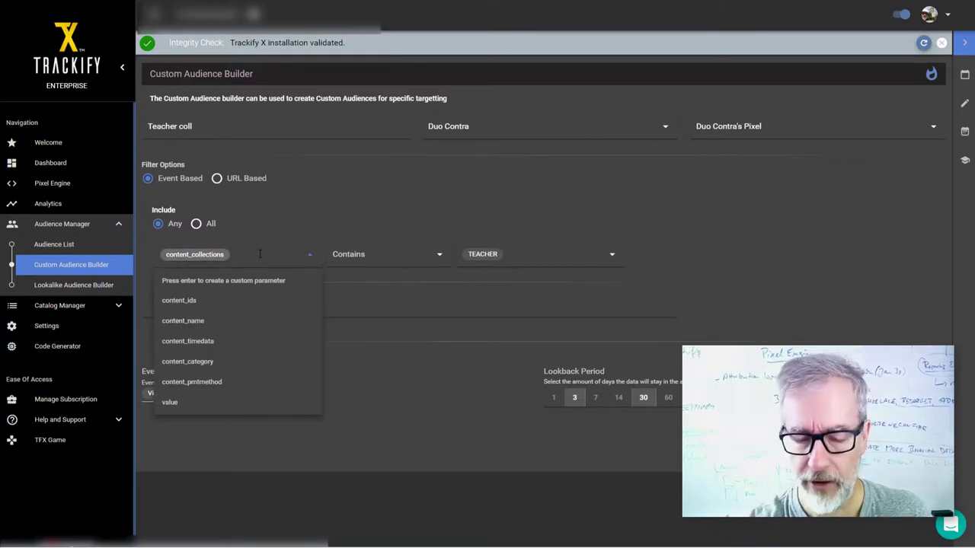
key(BackSpace)
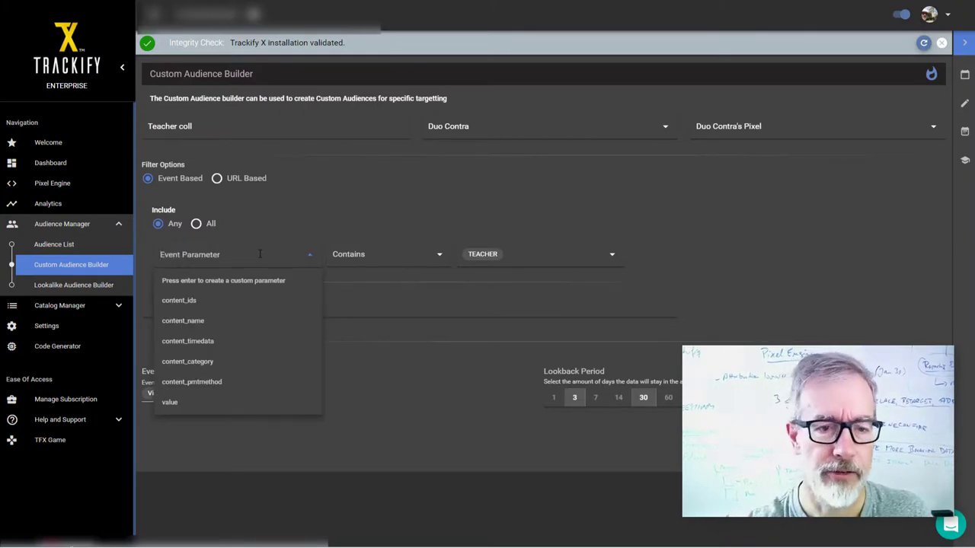
click(184, 344)
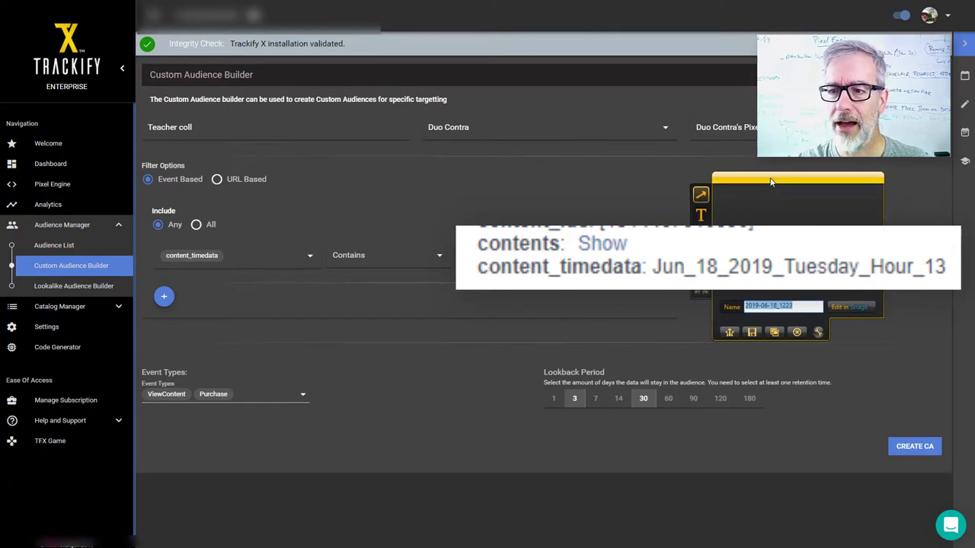
drag(770, 181, 746, 170)
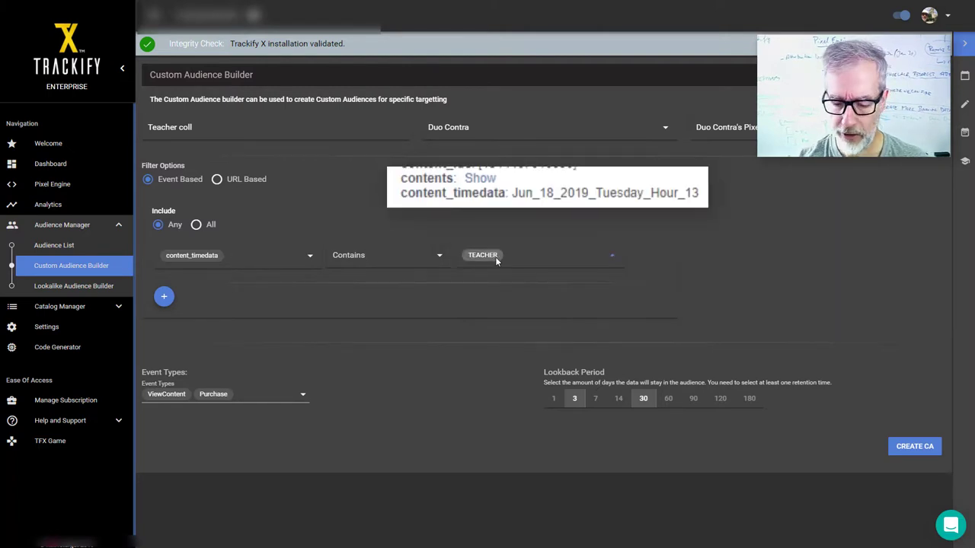
Replace the TEACHER value of the content_timedata condition with Tuesday, Thursday and Friday
key(BackSpace)
text(Tuesd)
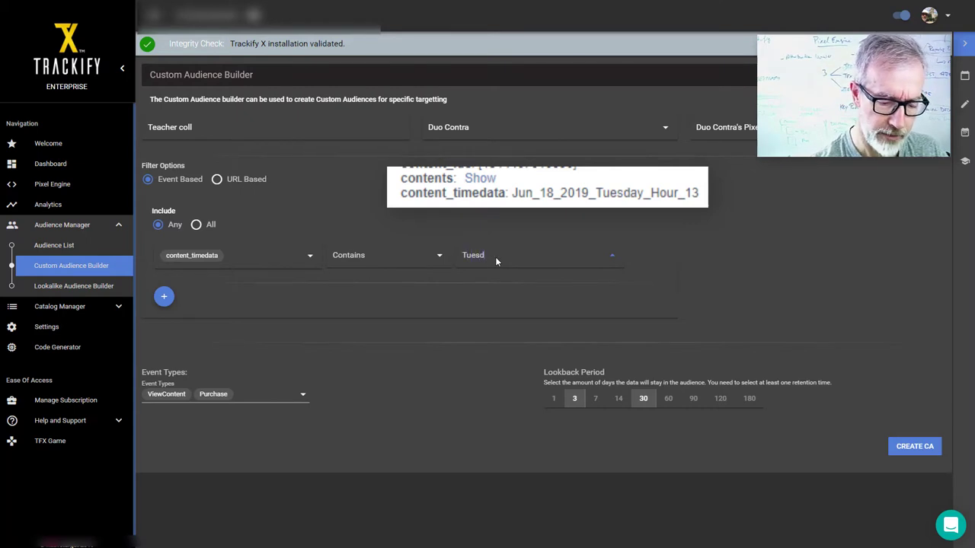
text(ay)
key(Return)
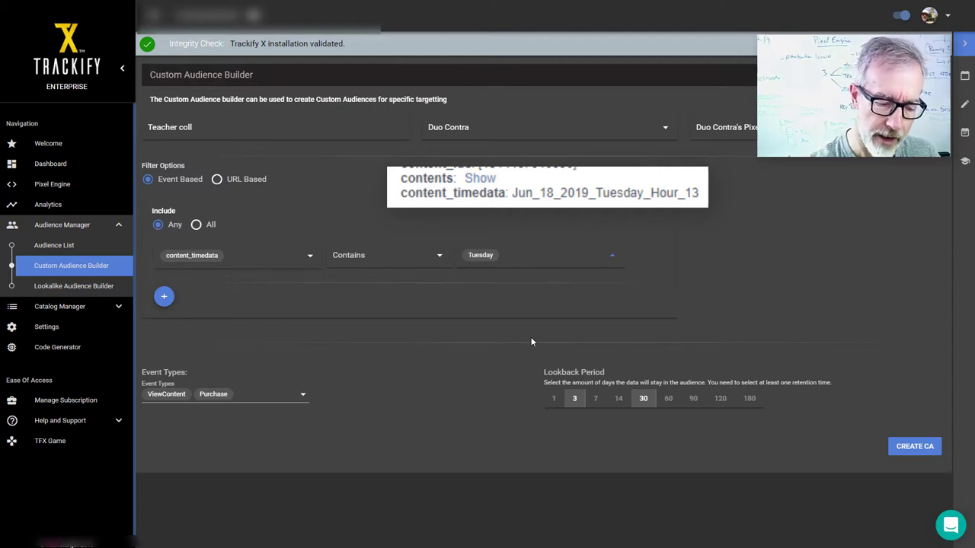
text(Thursday)
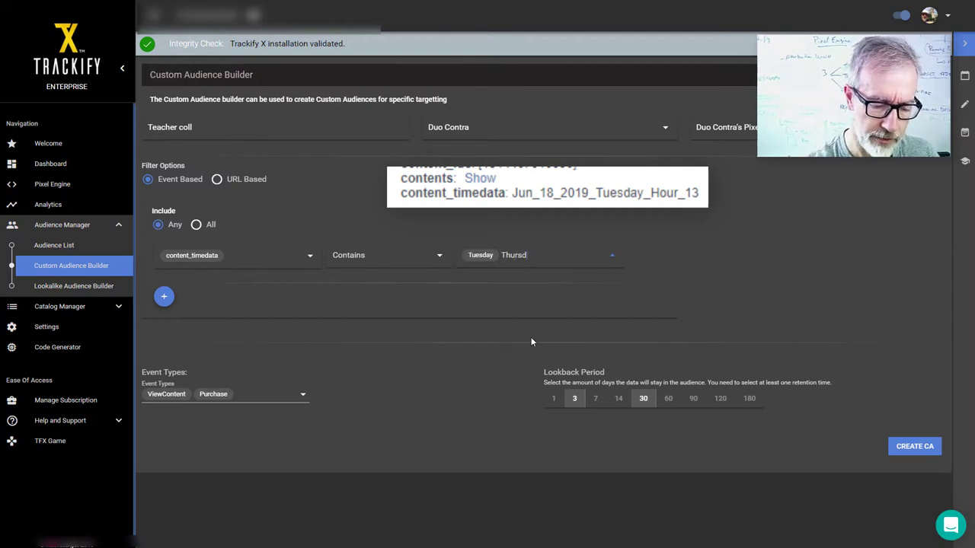
key(Return)
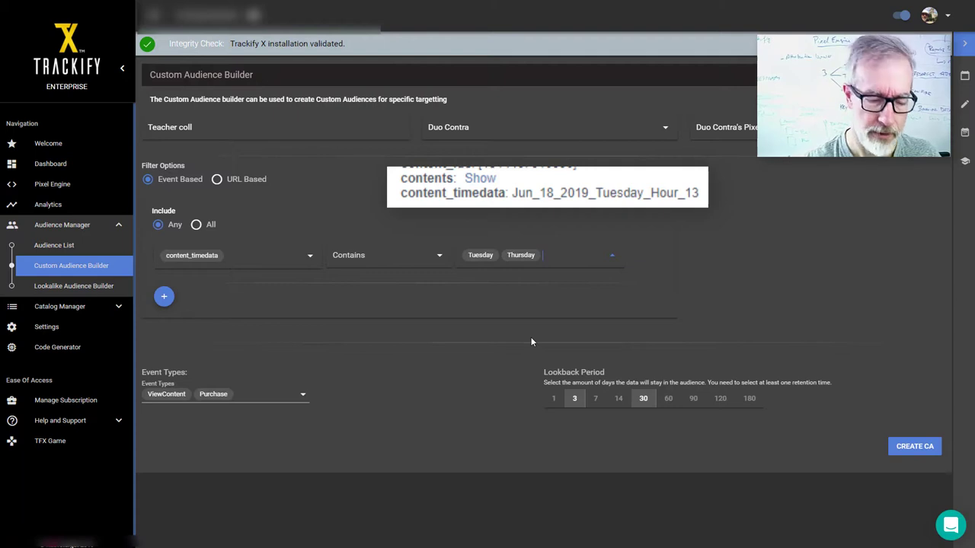
text(Friday)
key(Return)
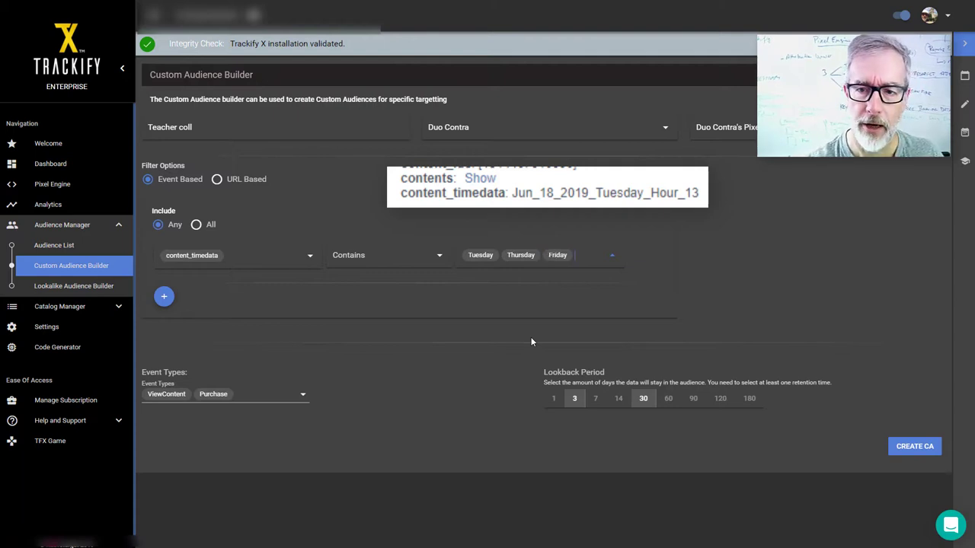
Remove Tuesday from the content_timedata values and add Saturday and Sunday
click(486, 258)
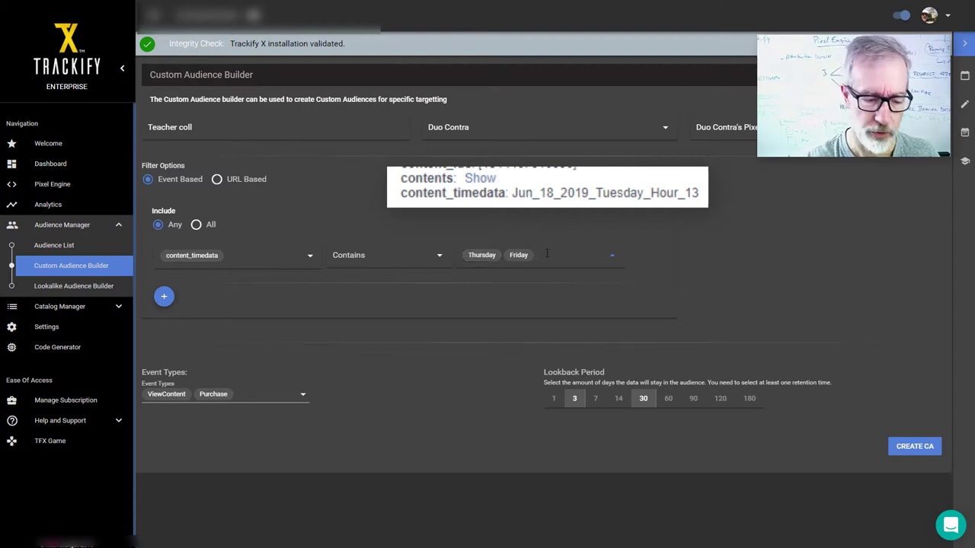
text(Saturday )
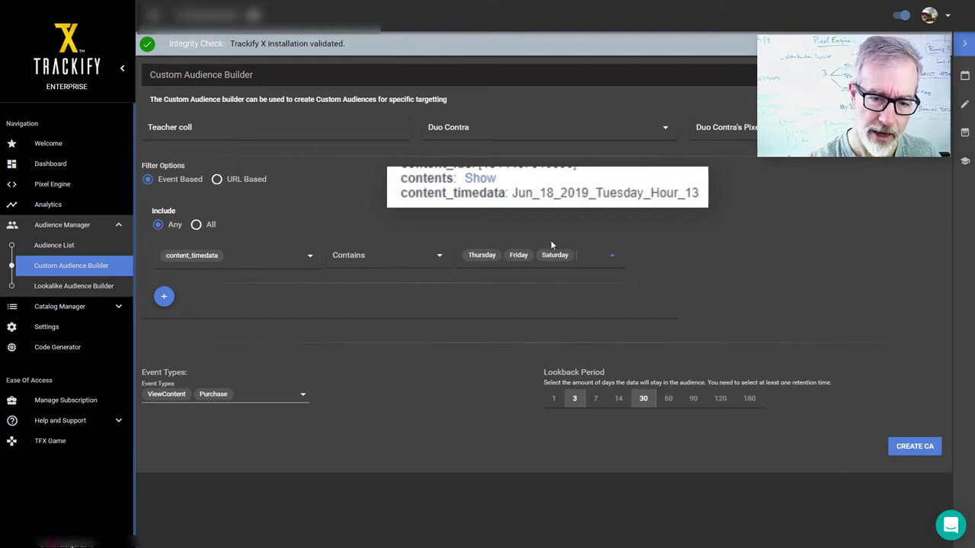
text(Sunday)
key(Return)
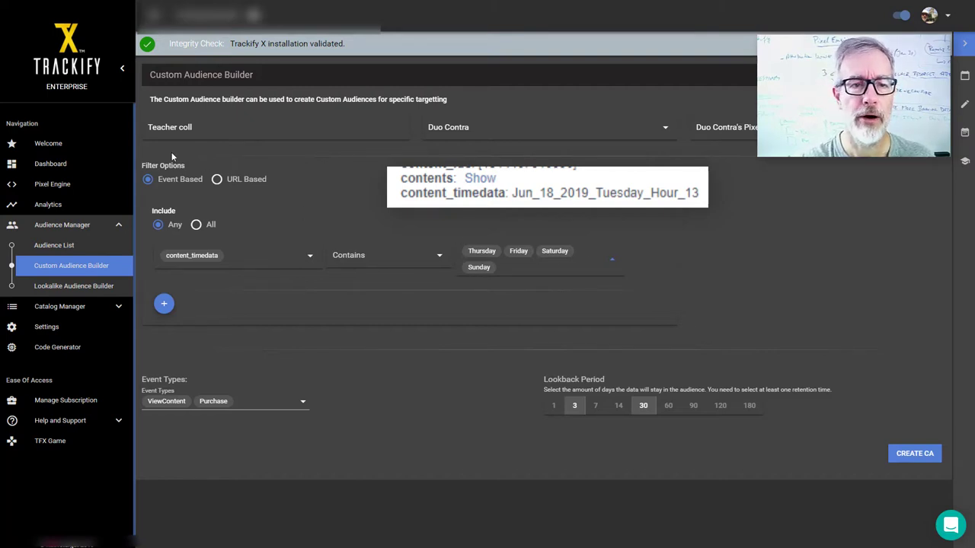
Rename the custom audience as "Thu-Sun"
click(193, 137)
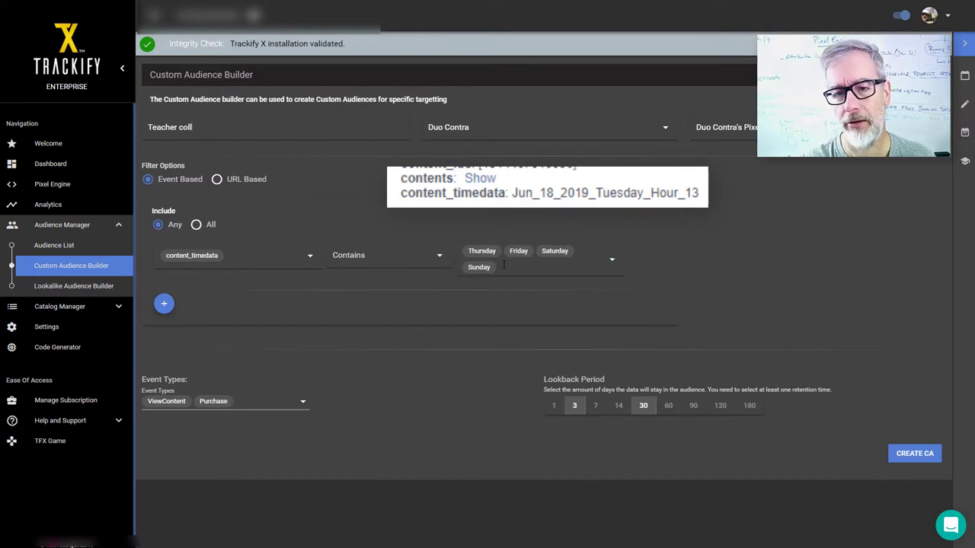
drag(197, 127, 145, 127)
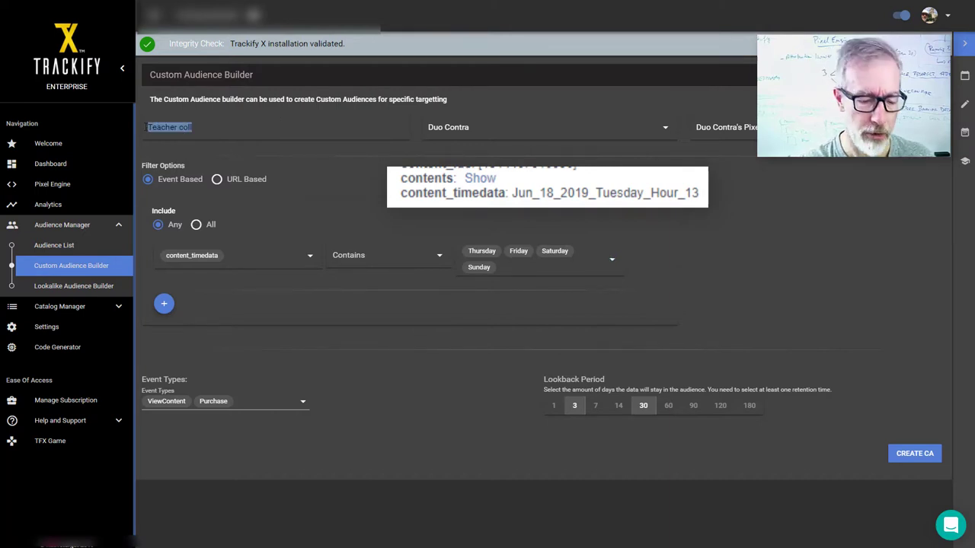
text(Thu)
text(-Sun)
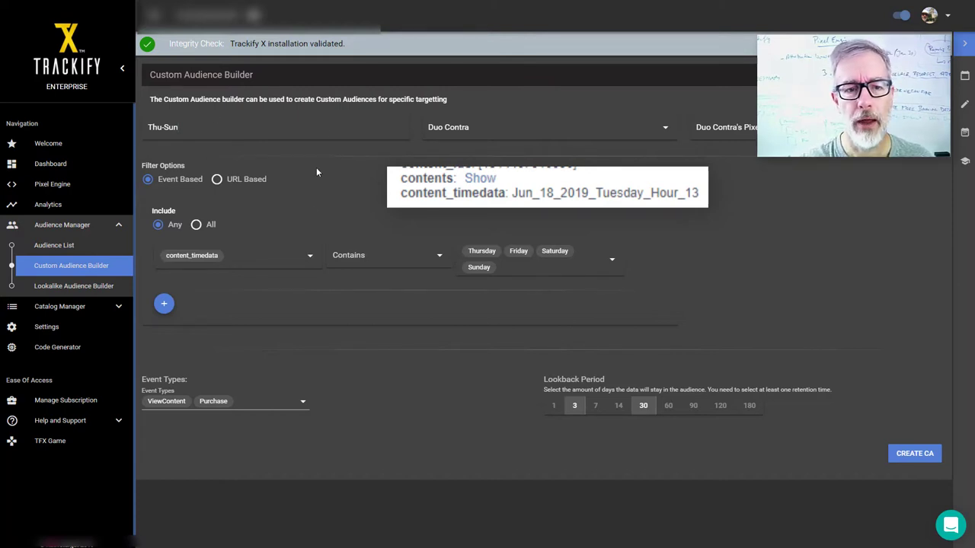
Add a second include condition where content_name contains pp_beer, and require all conditions to match
click(164, 304)
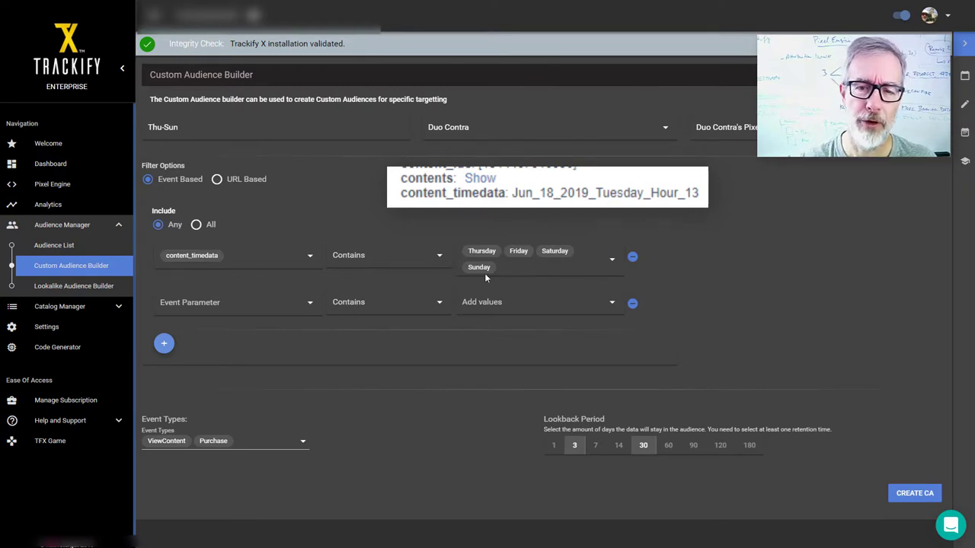
click(310, 305)
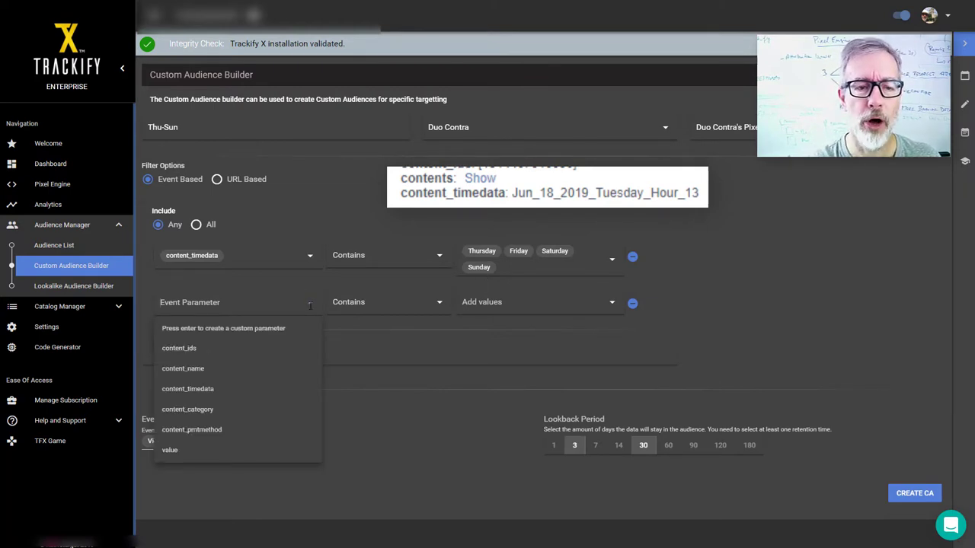
click(186, 370)
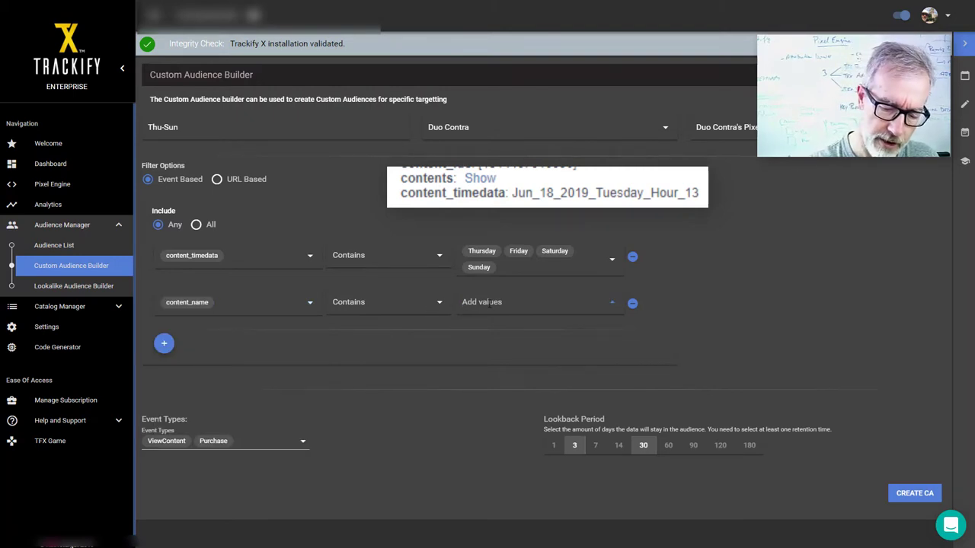
text(pp_beer)
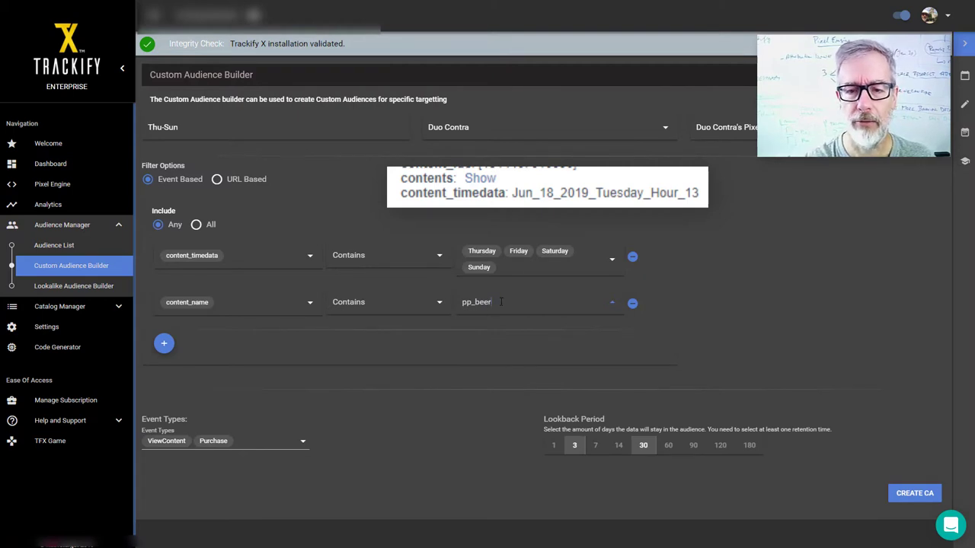
key(Return)
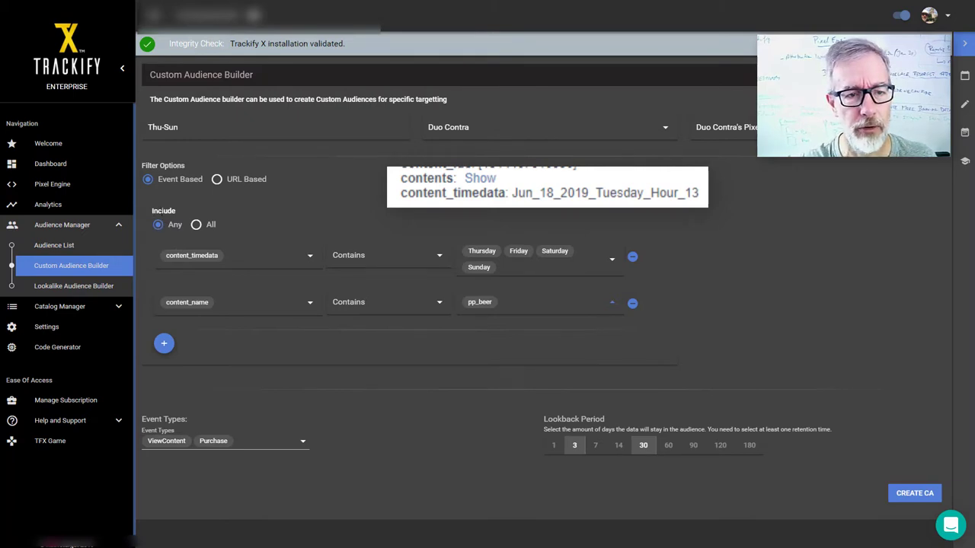
click(196, 226)
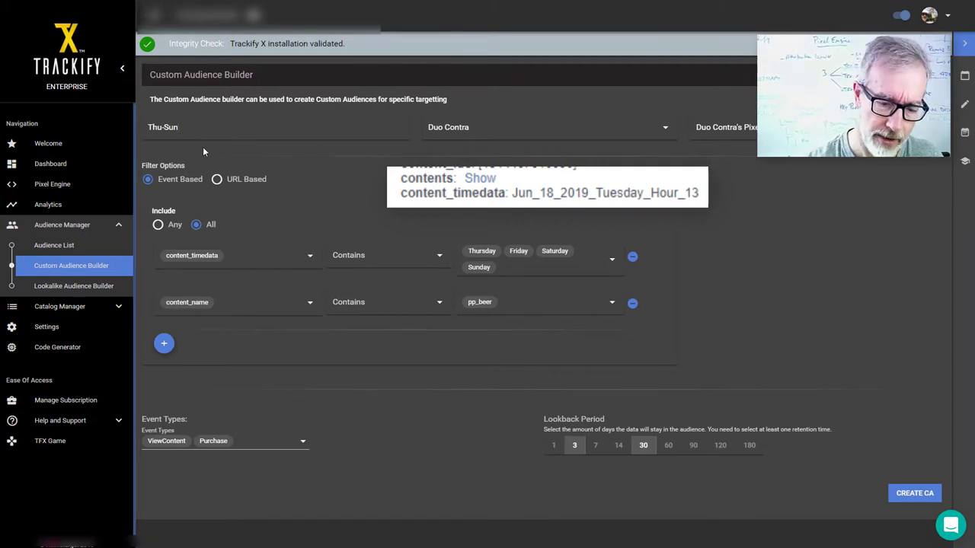
Extend the audience name to "Thu-Sun-pp_beer" and create the custom audiences
text(-pp_beer)
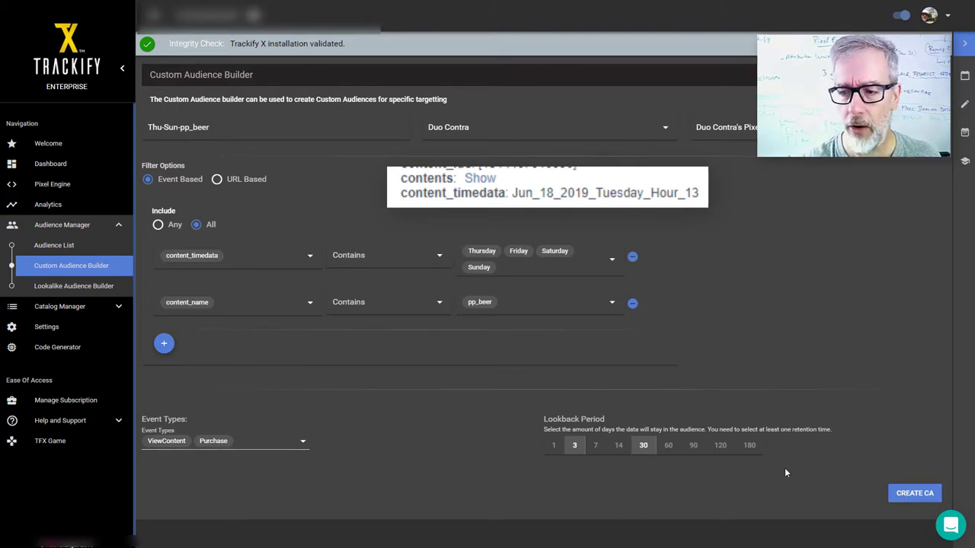
click(915, 493)
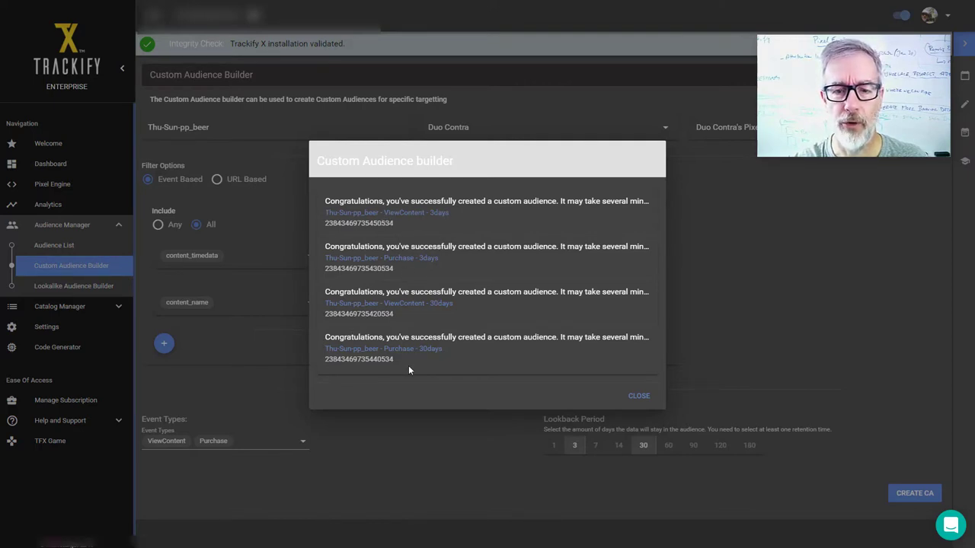
click(637, 396)
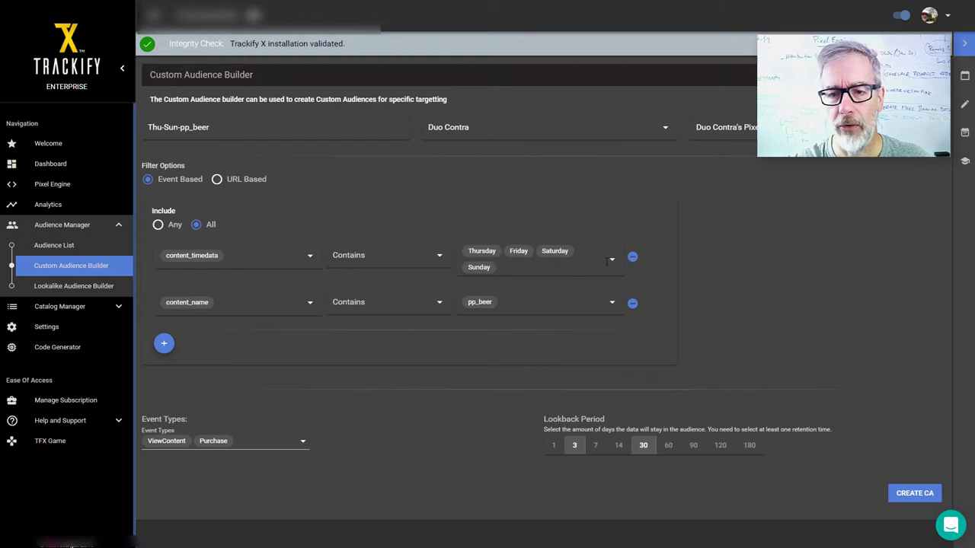
Replace the day values of the content_timedata condition with Hour_08, Hour_09 and Hour_10
click(480, 252)
click(480, 256)
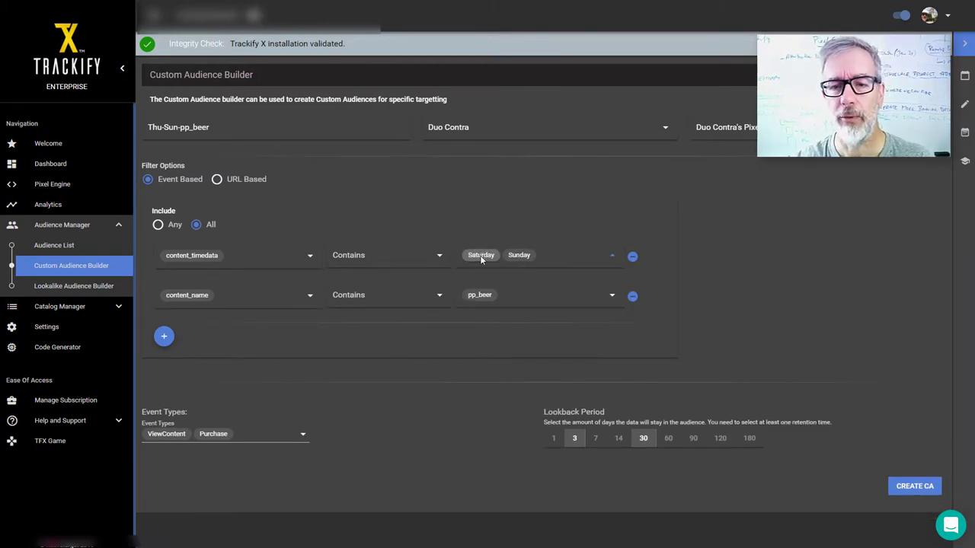
click(480, 255)
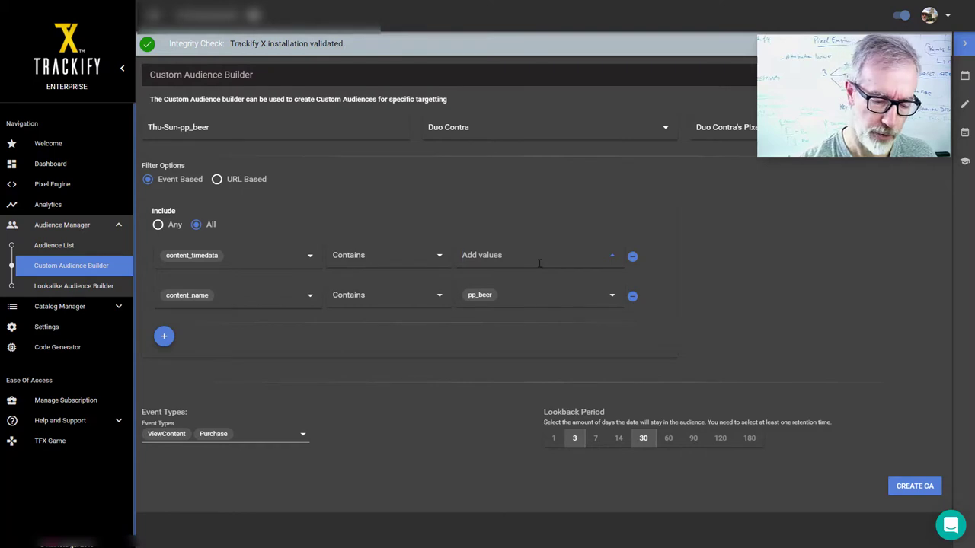
text(Hour_)
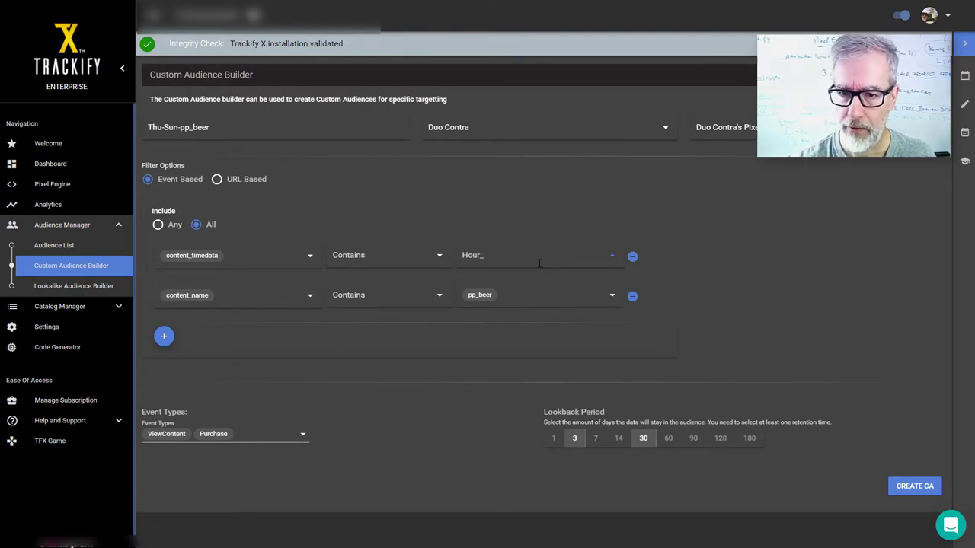
text(08)
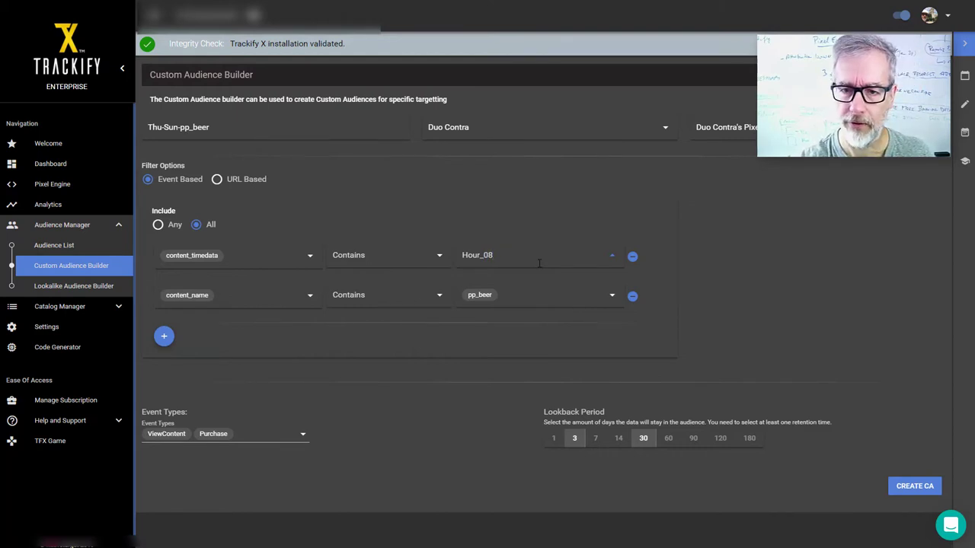
key(Return)
text(Hour)
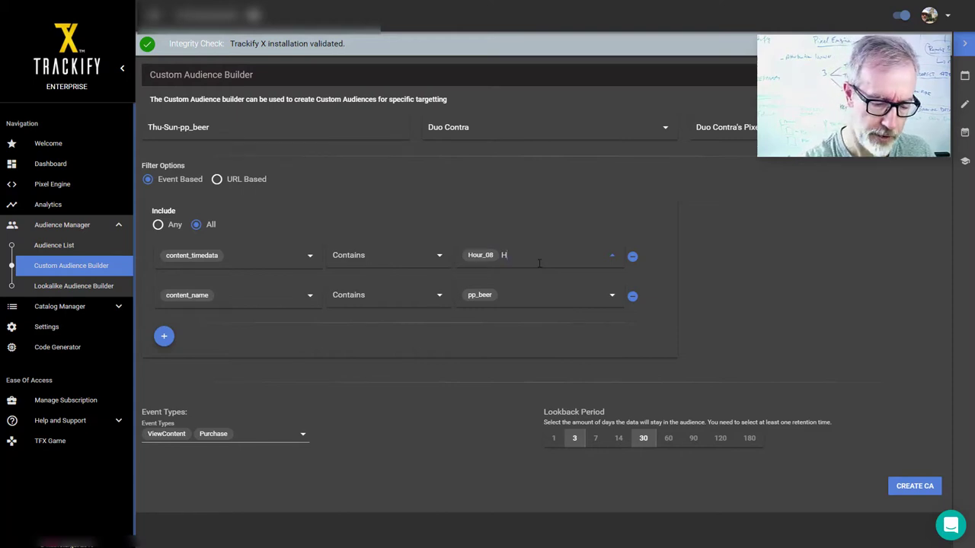
text(_09)
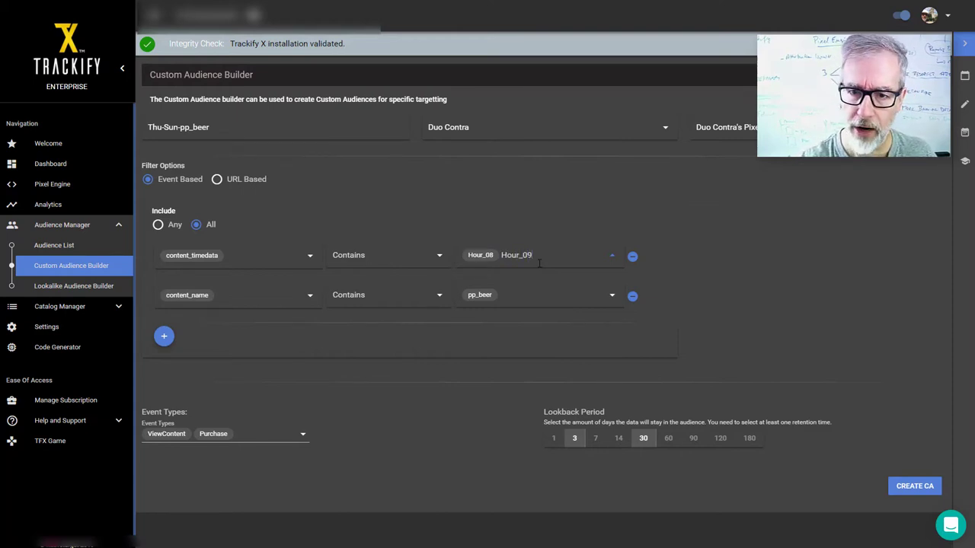
key(Return)
text(H)
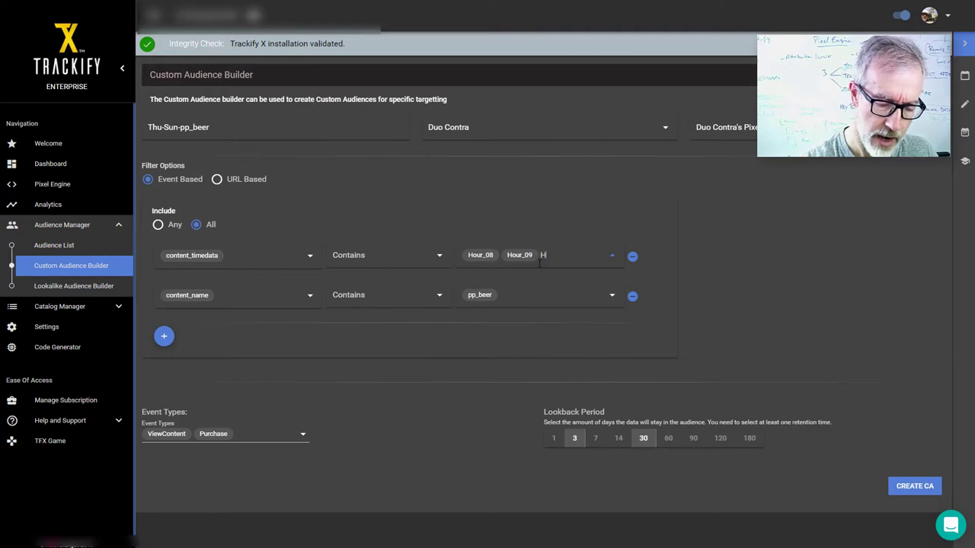
text(our_10)
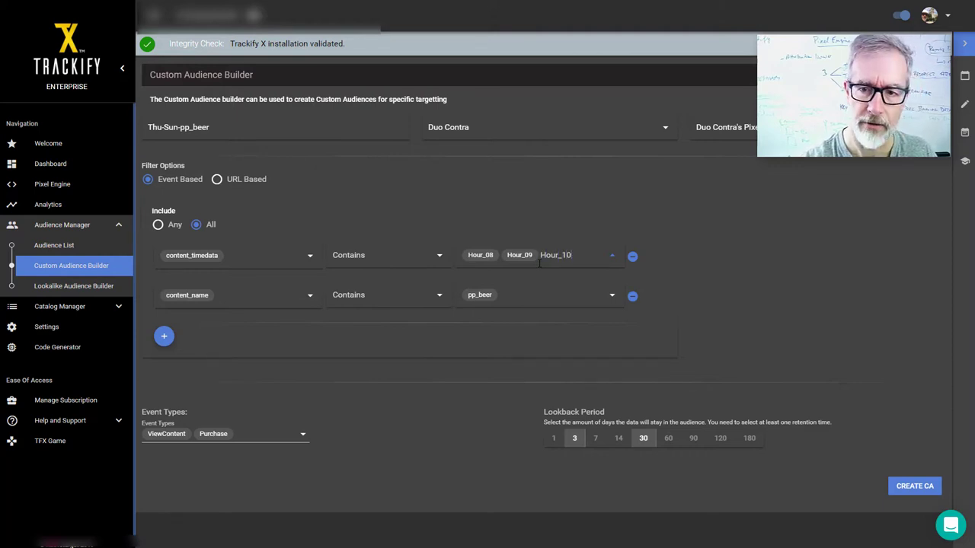
key(Return)
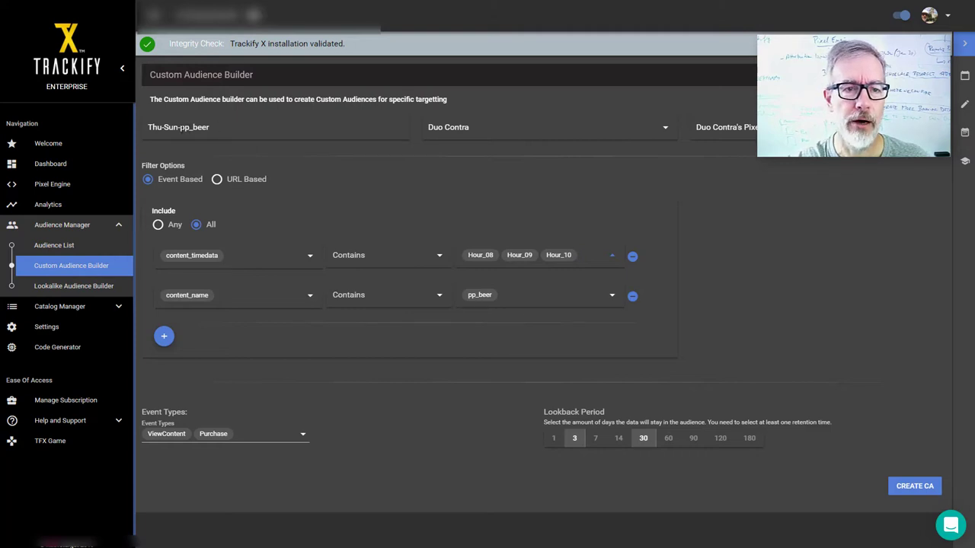
Rename the custom audience as "Hour_08-10-pp_beer"
drag(179, 127, 149, 127)
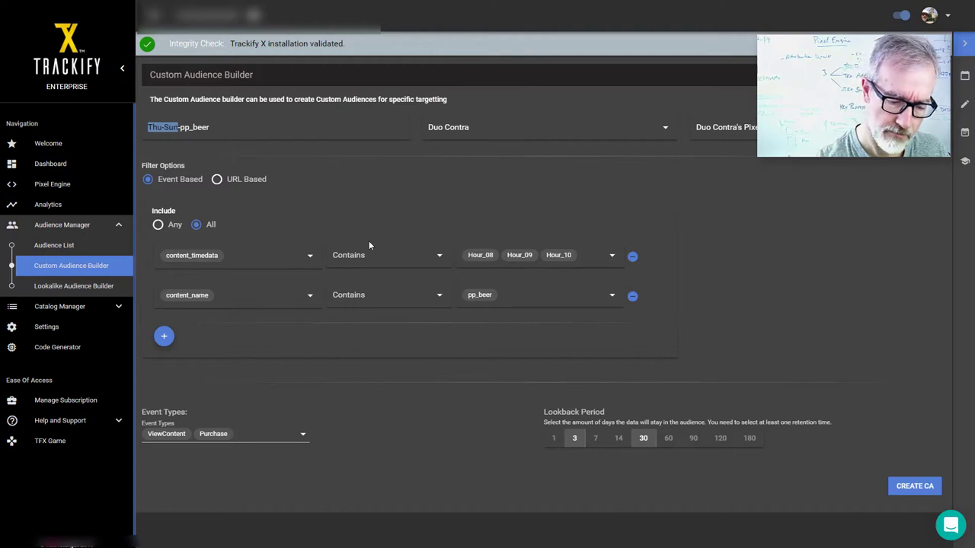
text(Hour_)
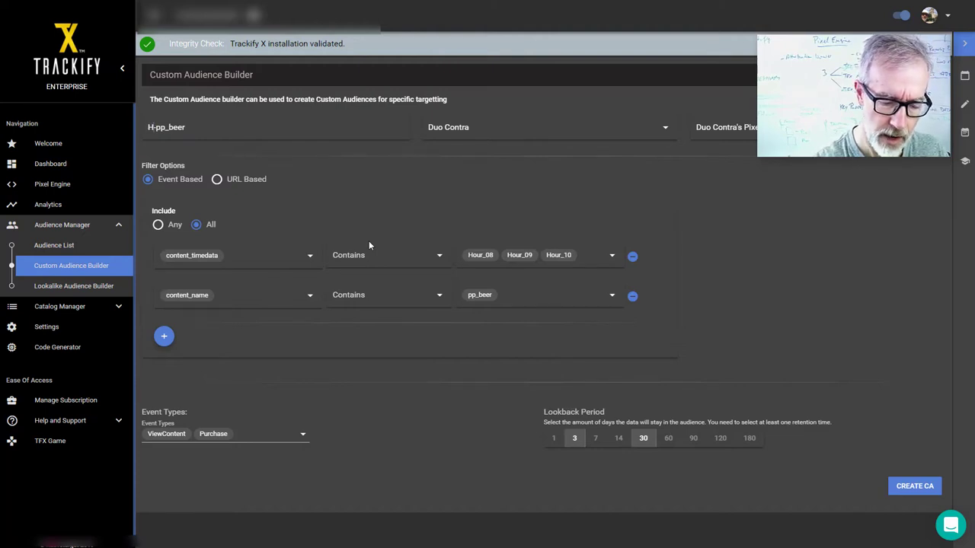
text(08-10)
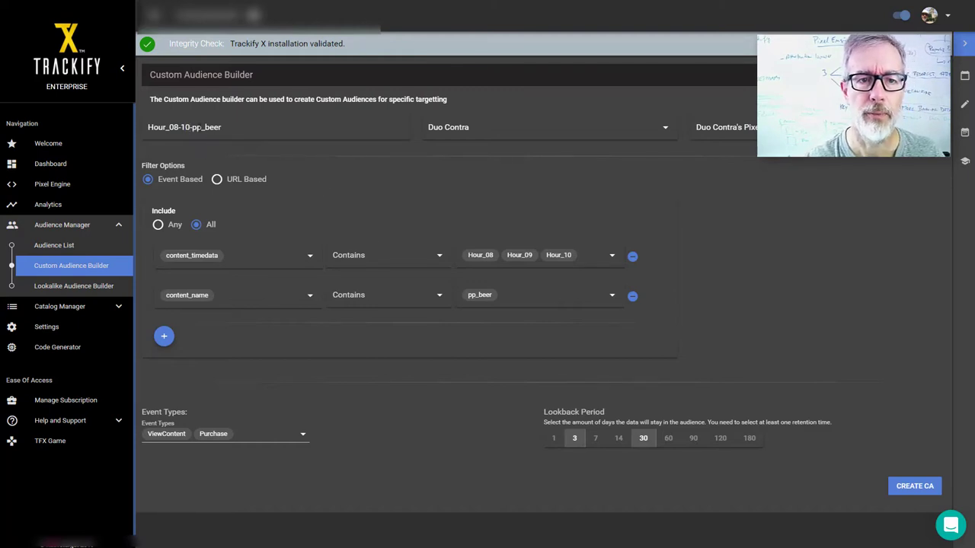
drag(190, 128, 241, 130)
click(242, 131)
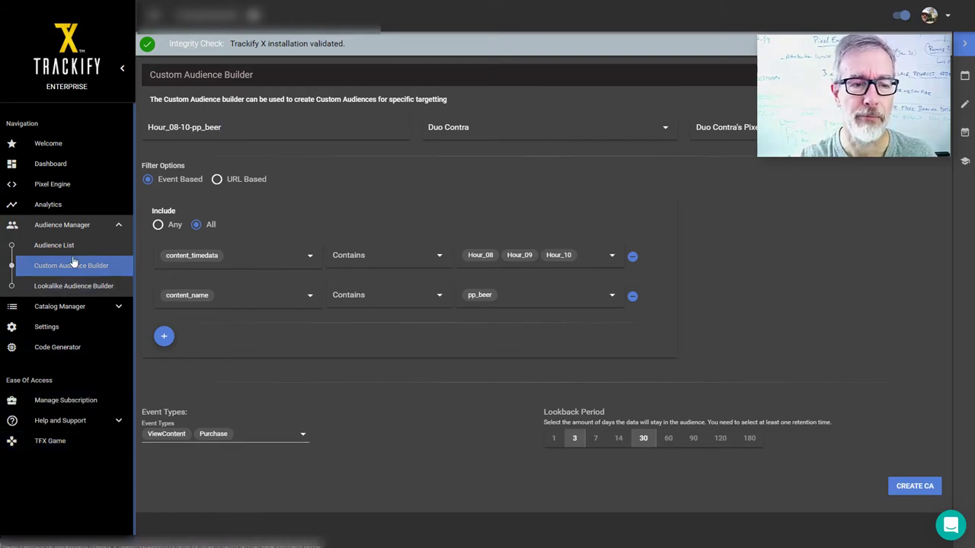
Search the audience list for pp_beer, filtered to custom audiences (CA) and with 20 rows per page
click(42, 245)
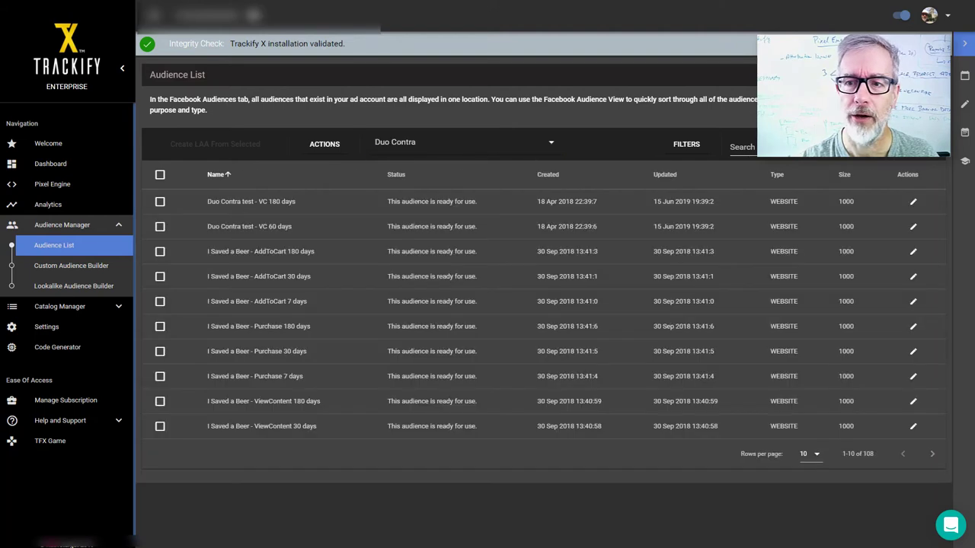
text(pp_)
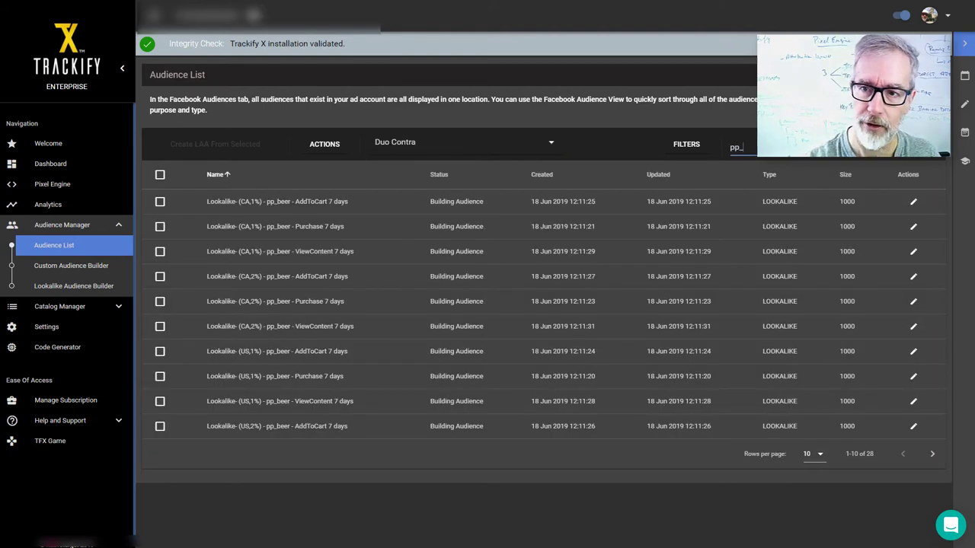
text(beer)
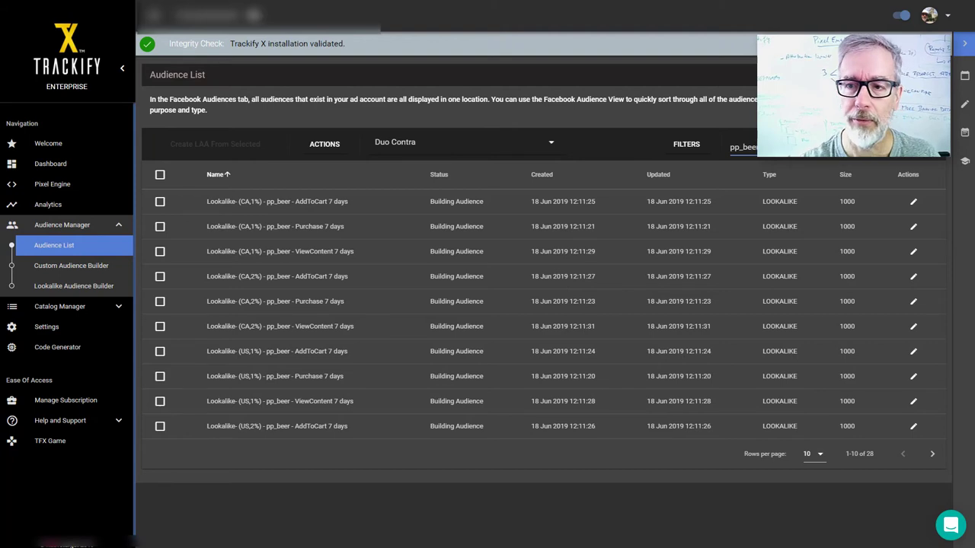
click(683, 144)
click(676, 169)
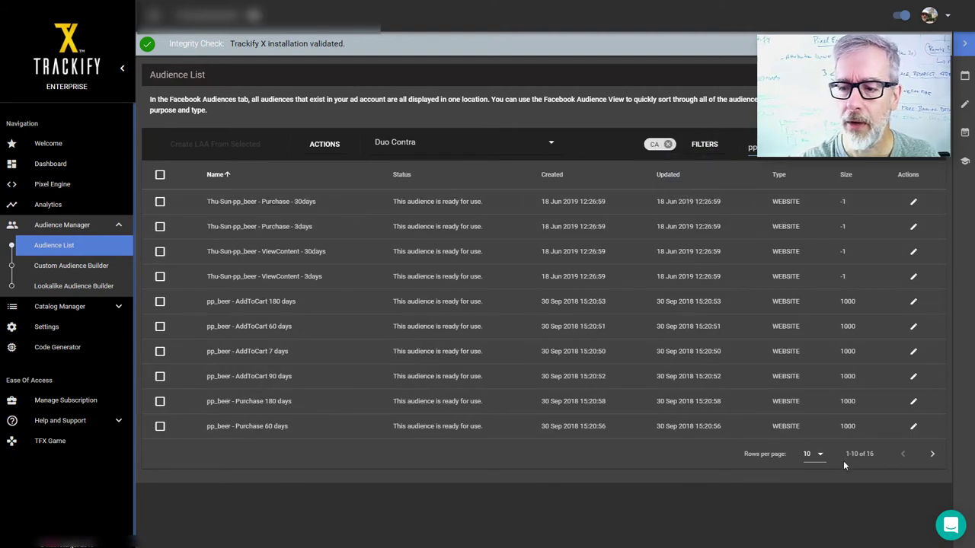
click(820, 459)
click(812, 482)
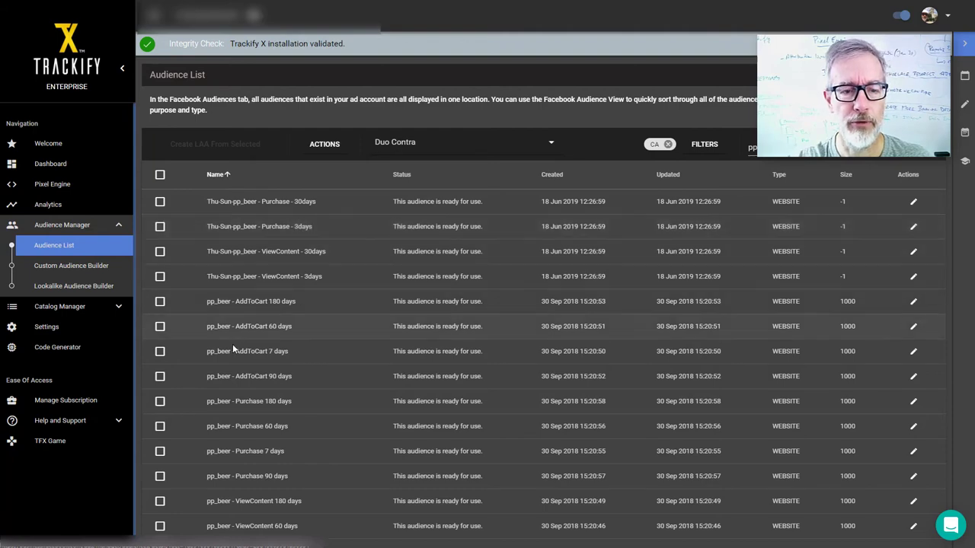
scroll(216, 313, down, 2)
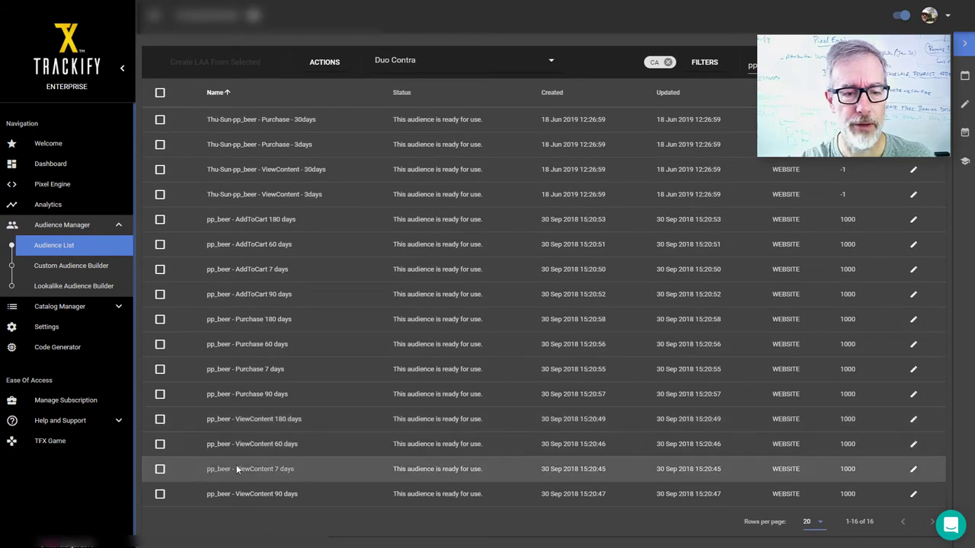
scroll(259, 472, up, 2)
scroll(273, 333, down, 2)
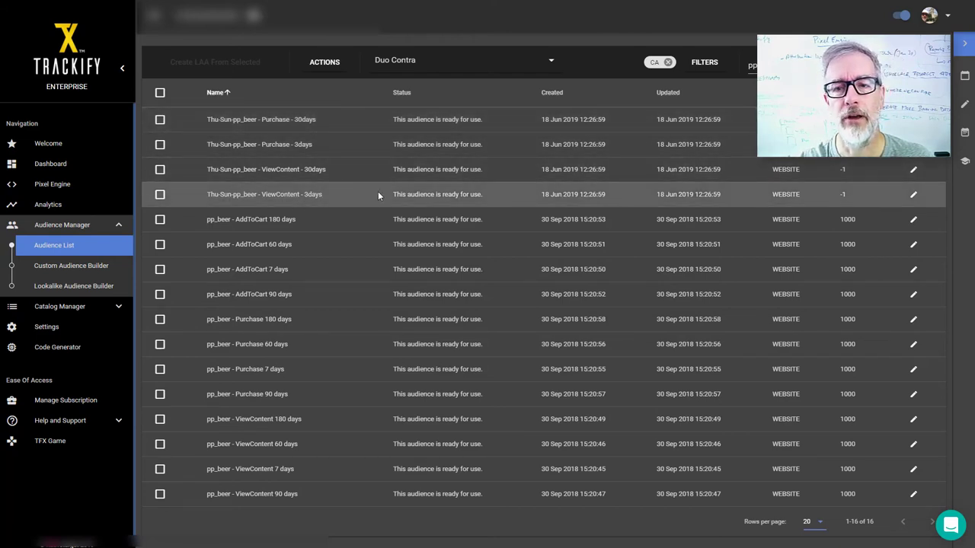
scroll(378, 194, up, 2)
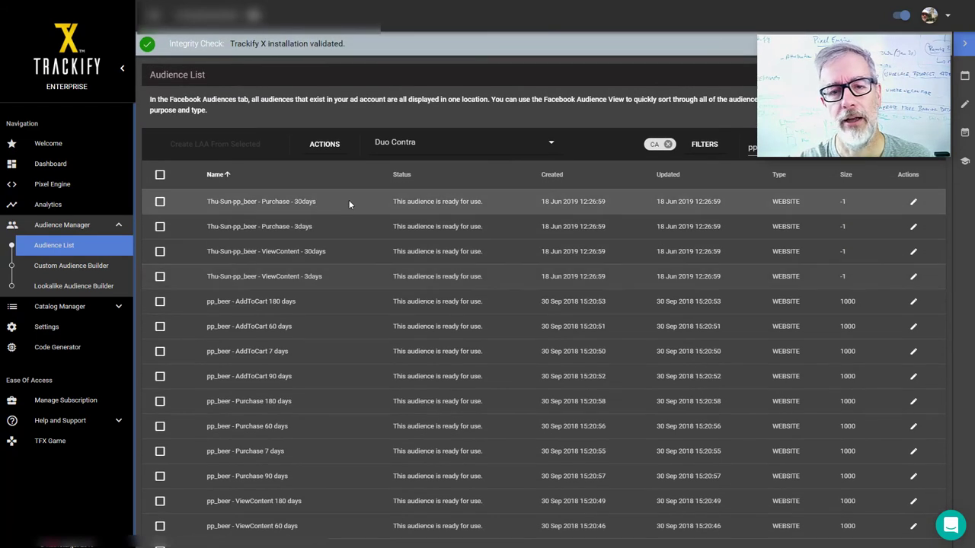
Select the four Thu-Sun-pp_beer Purchase and ViewContent audiences and start a lookalike audience from them
click(160, 201)
click(160, 226)
click(160, 251)
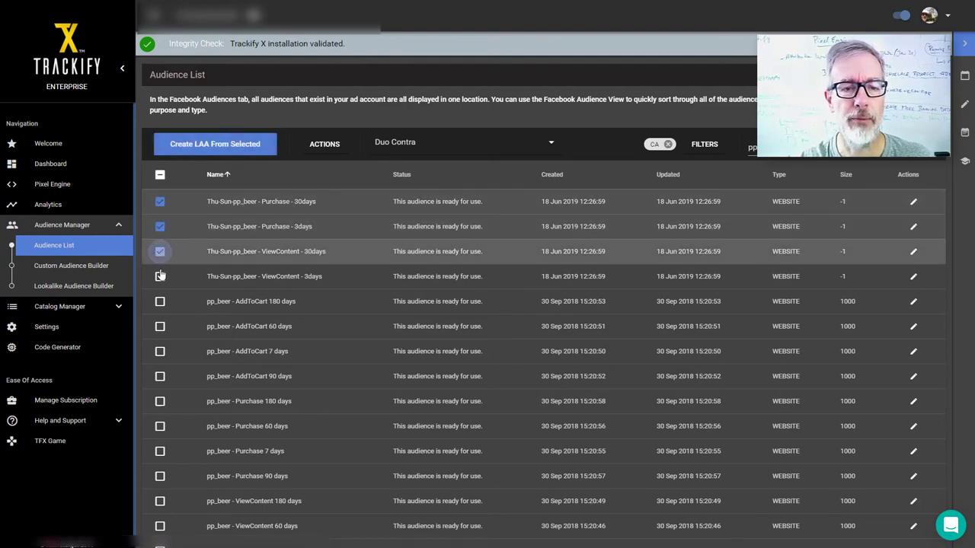
click(160, 275)
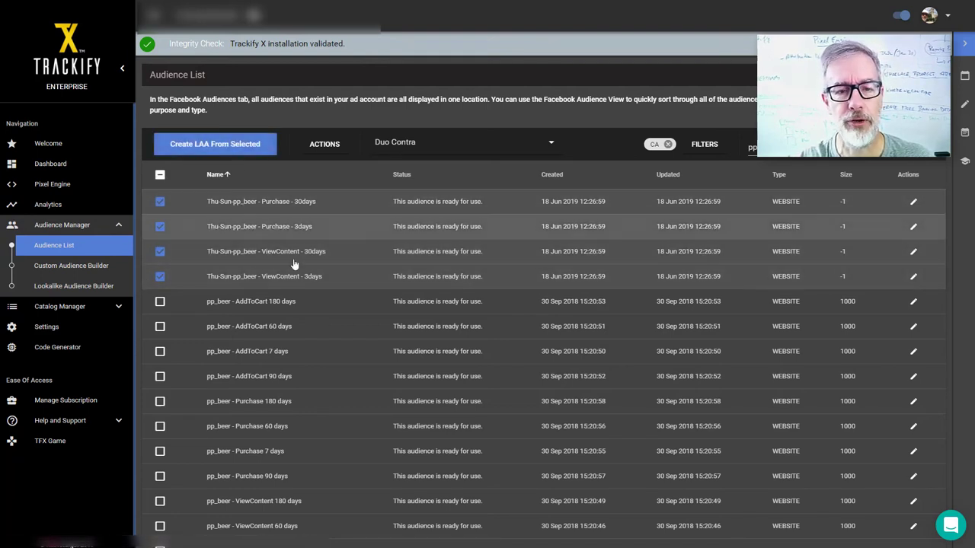
click(202, 145)
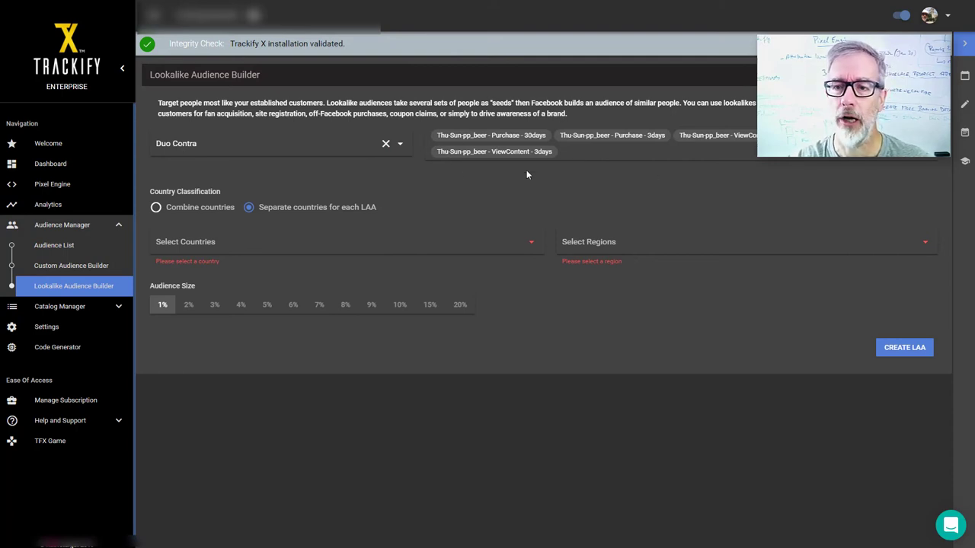
Set the lookalike's country classification to combine countries
click(156, 208)
click(215, 245)
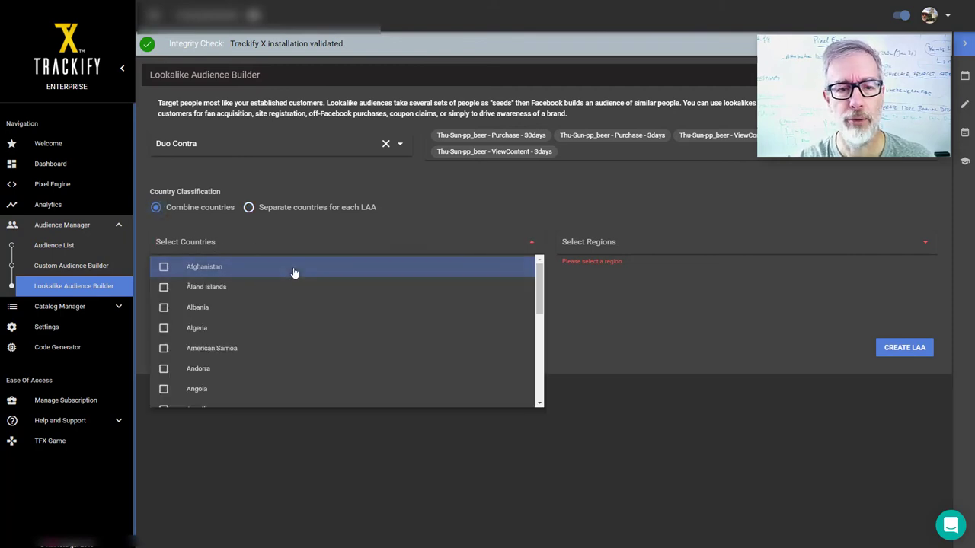
click(586, 247)
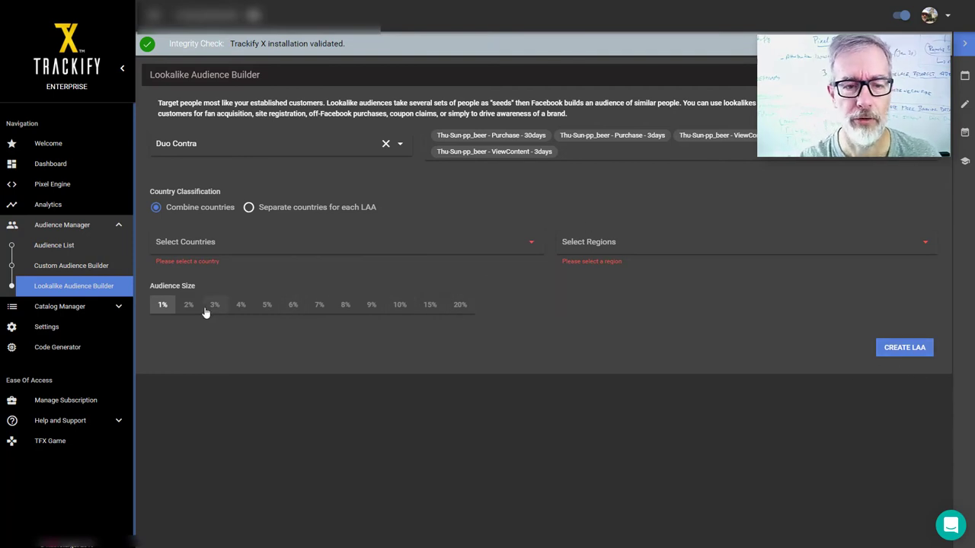
Include all lookalike audience sizes from 1% up to 20%
click(267, 308)
click(295, 308)
click(320, 309)
click(350, 309)
click(370, 309)
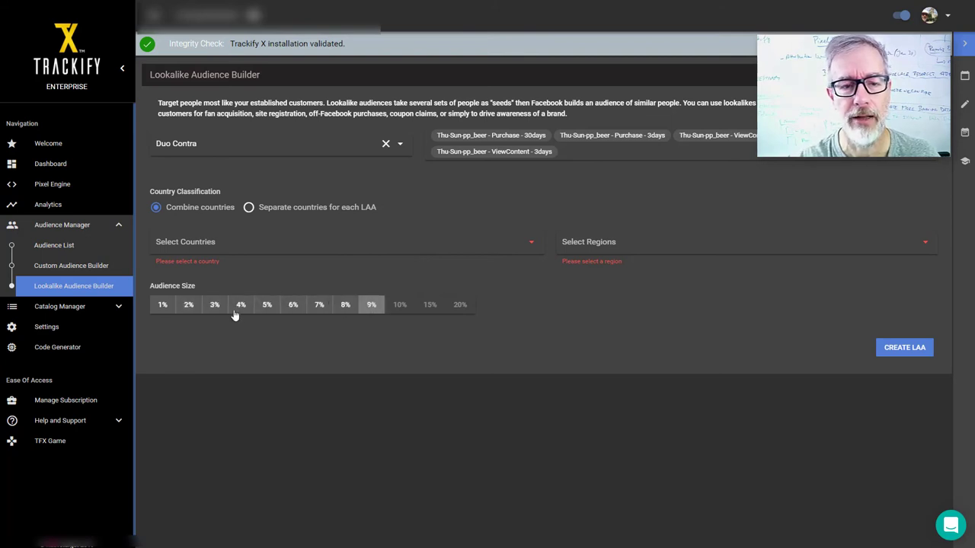
click(399, 306)
click(429, 306)
click(460, 306)
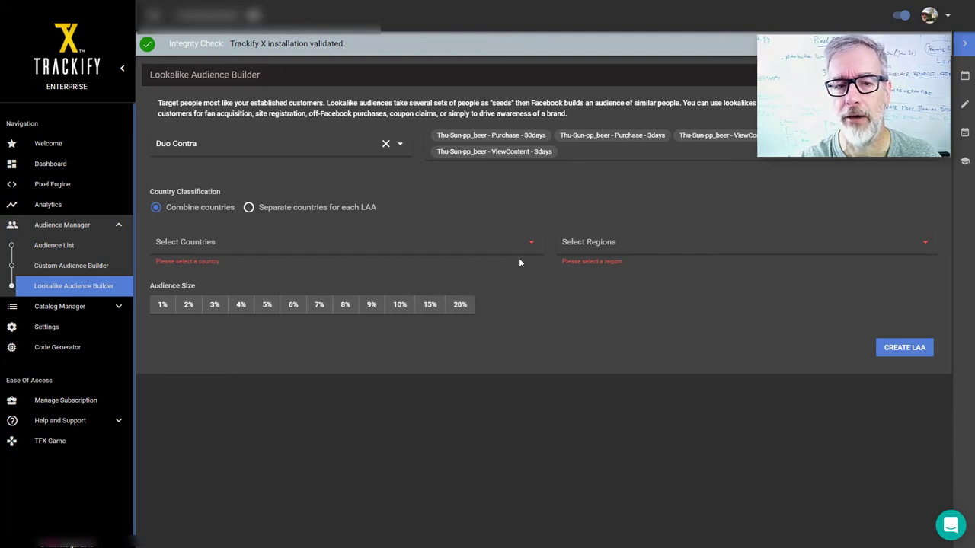
Search the countries for "america" and add United States of America to the lookalike
click(206, 244)
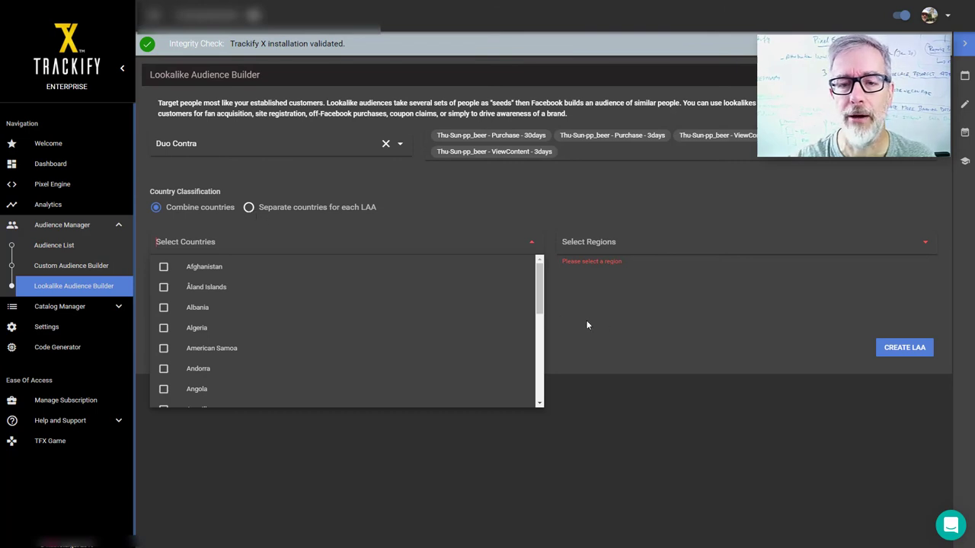
text(america)
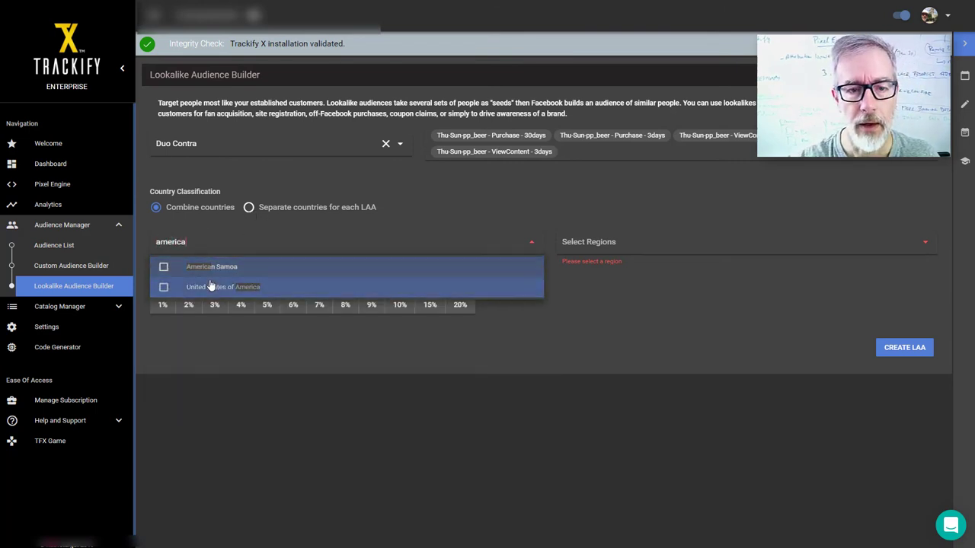
click(211, 286)
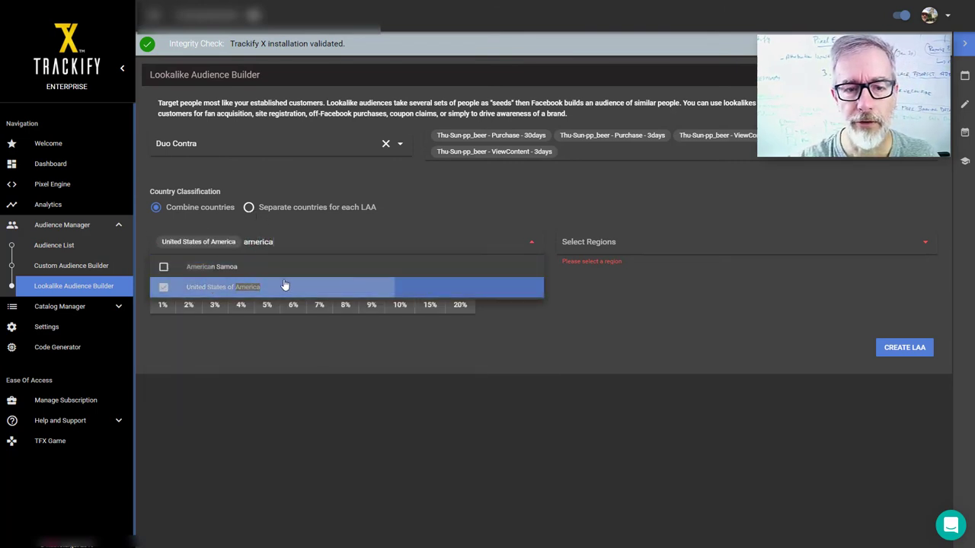
click(493, 322)
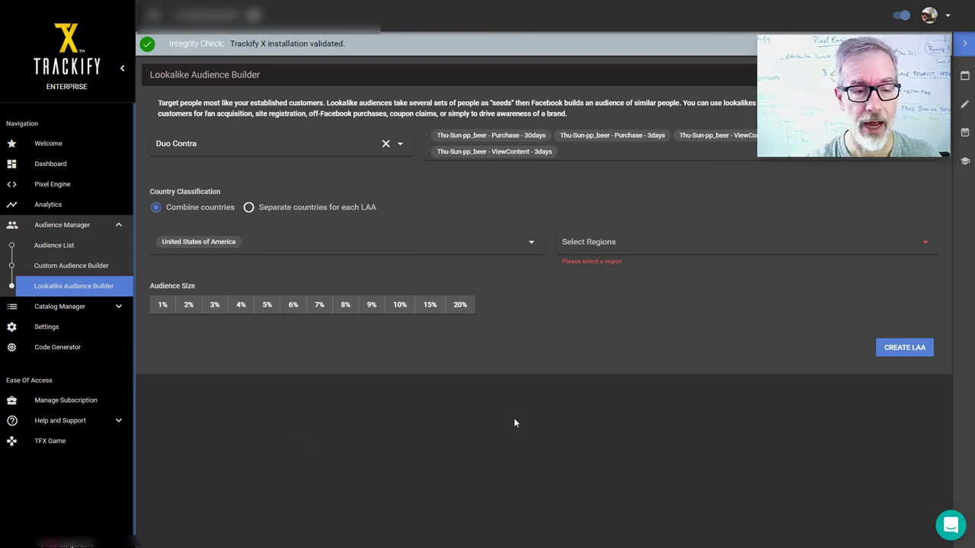
Open the TFX Game in the light theme and start a round of Wave
click(155, 457)
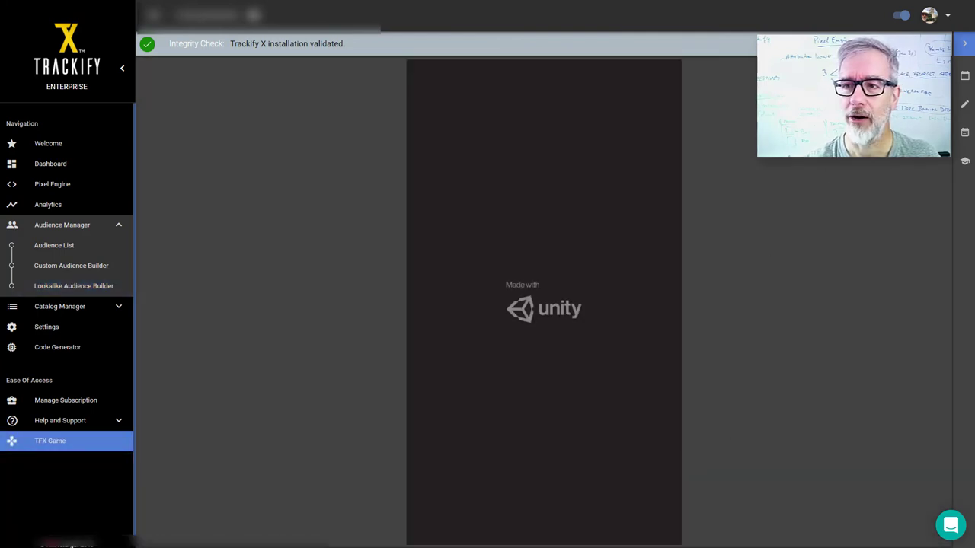
click(900, 16)
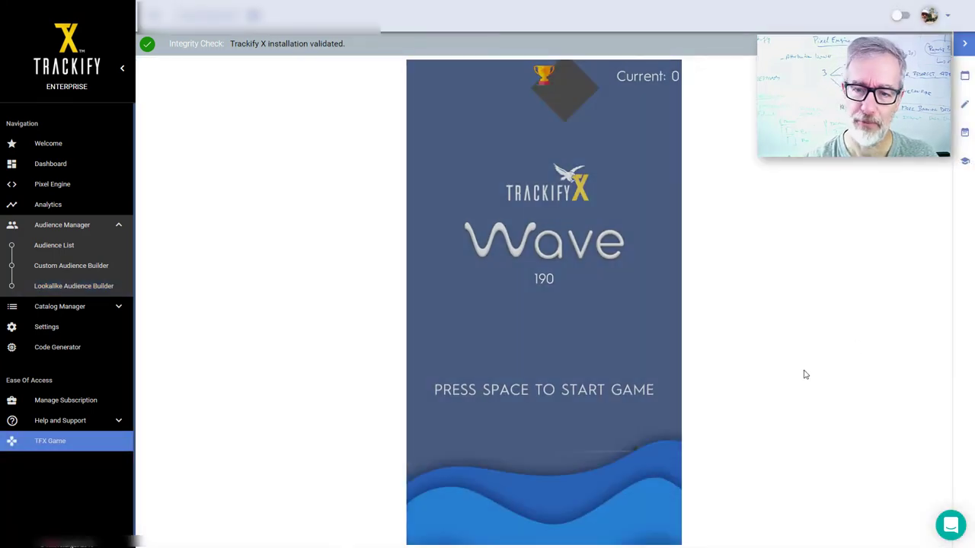
key(space)
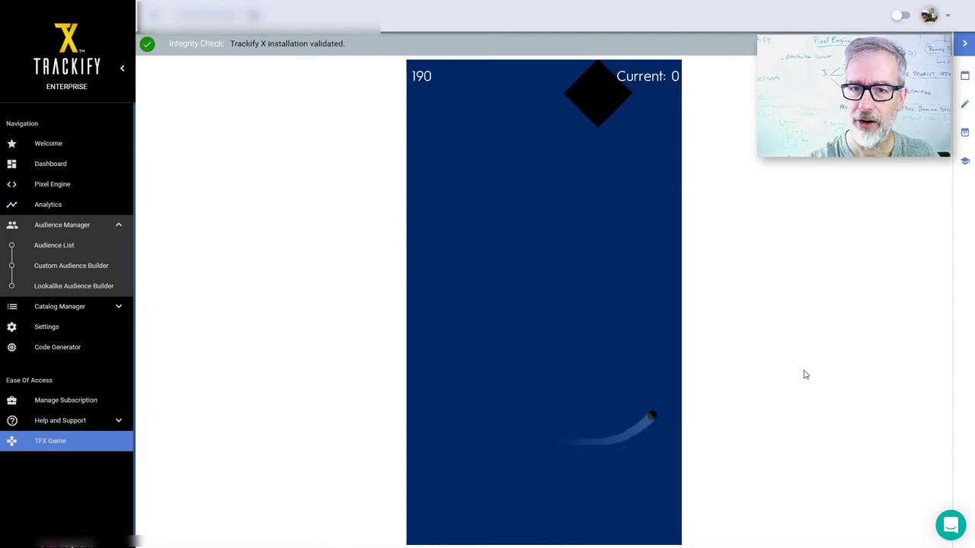
Play the round of Wave, steering the ball past the black obstacles and collecting the event tokens until the game ends
key(space)
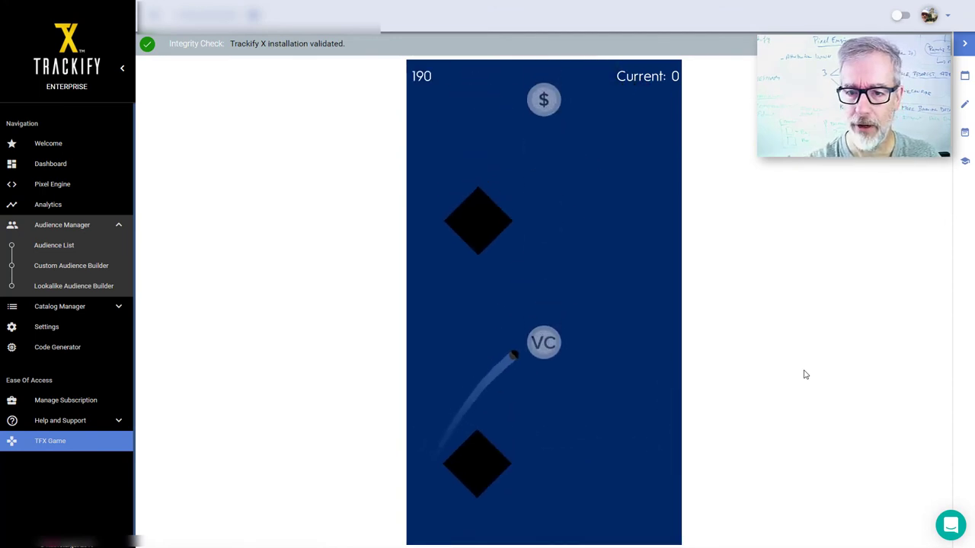
key(space)
key(space)
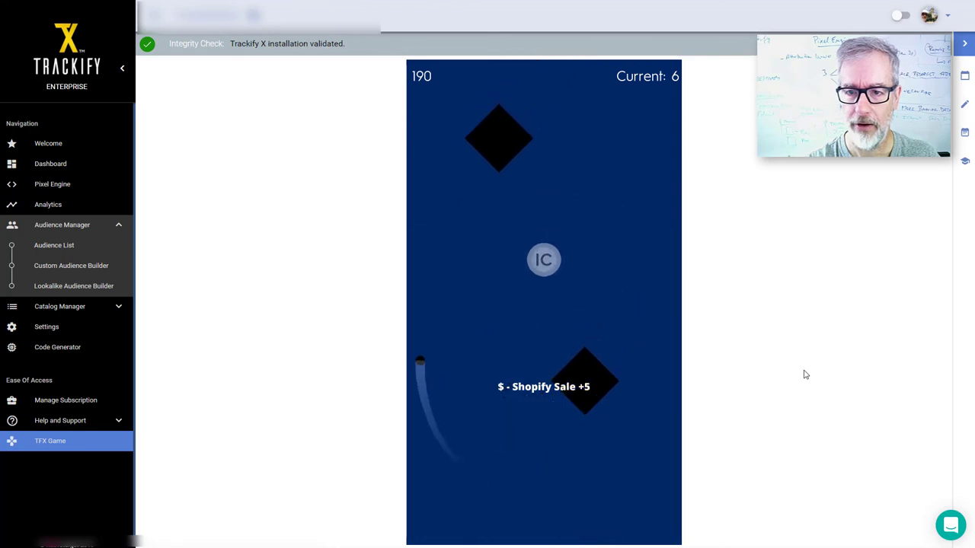
key(space)
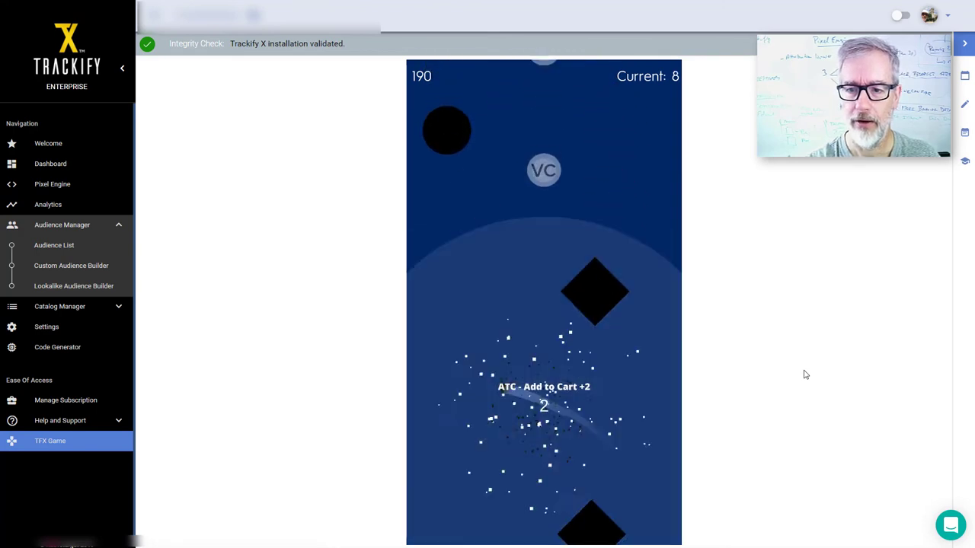
key(space)
key(space)
key(space)
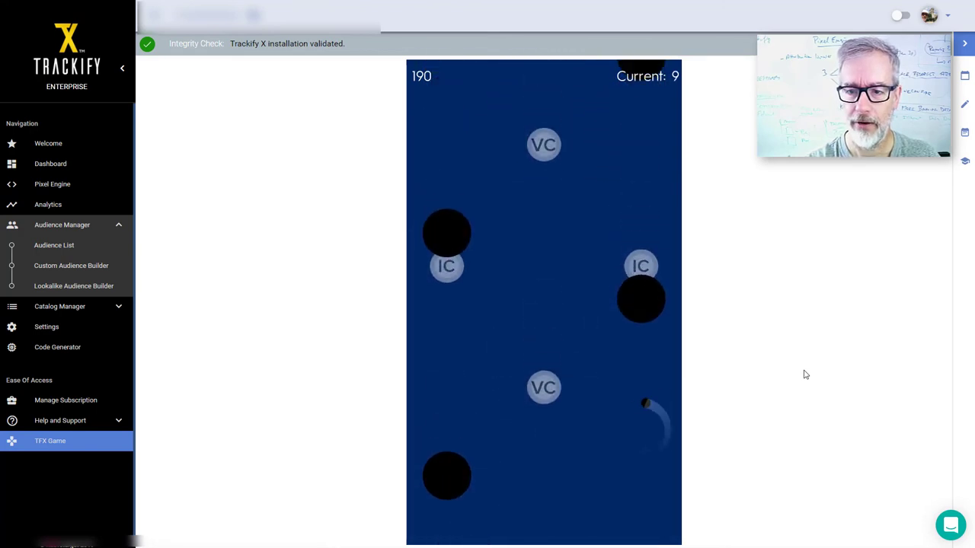
key(space)
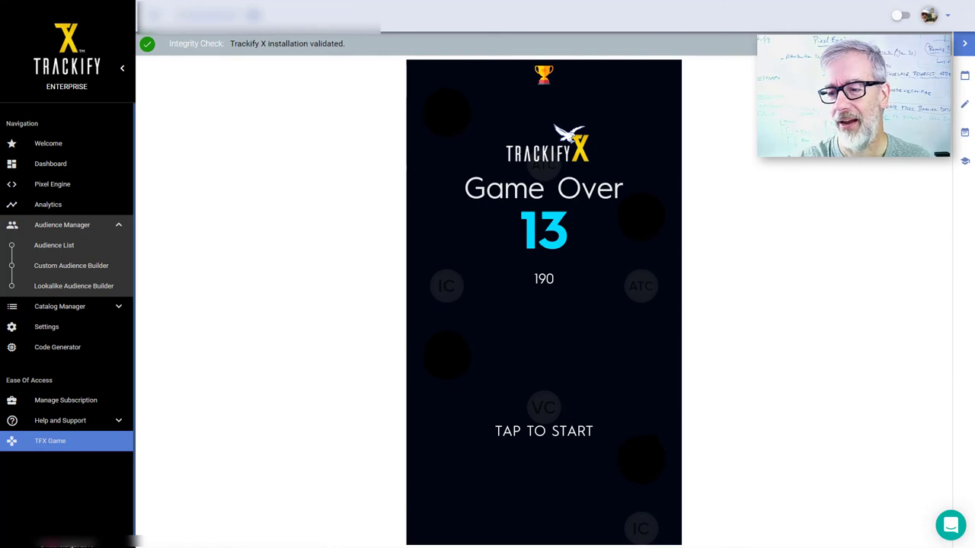
View the support chat's options for starting a conversation and searching help articles, and close the chat
click(948, 533)
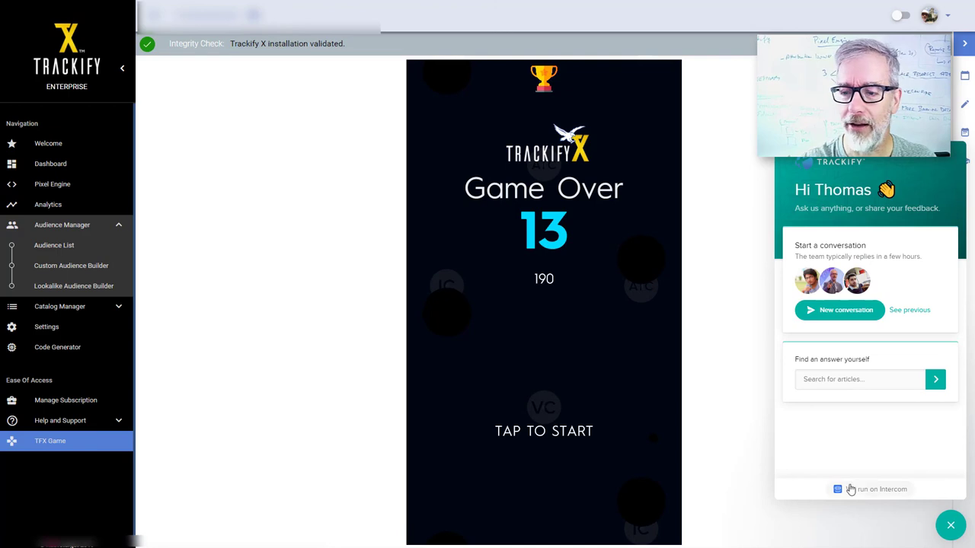
click(950, 525)
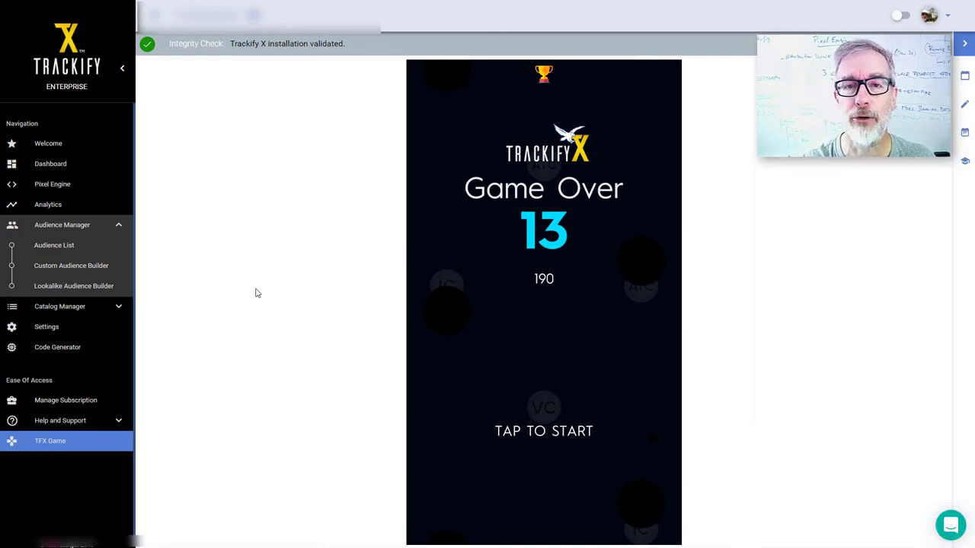